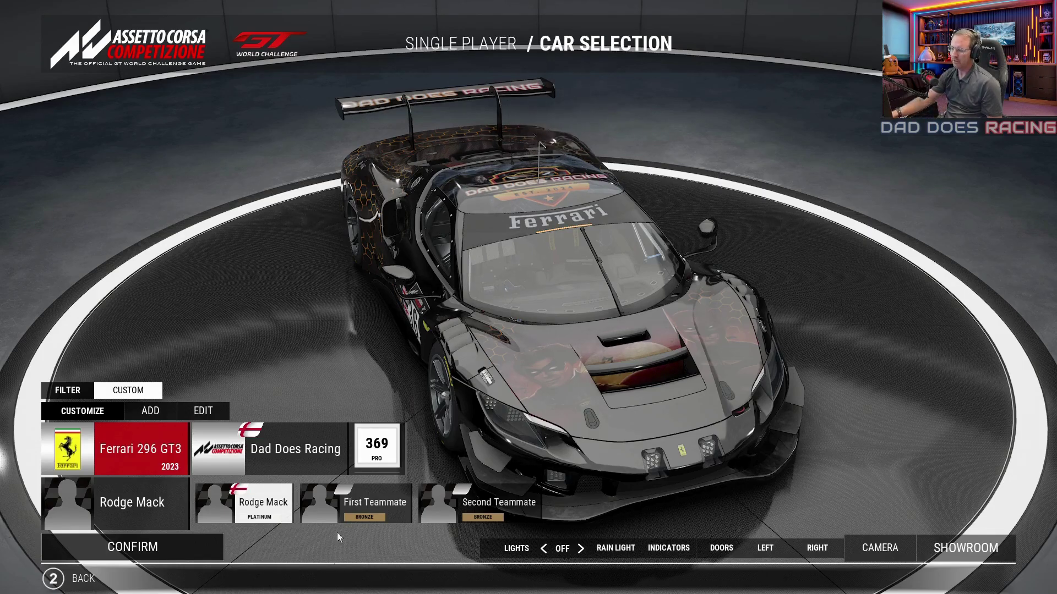
# Rotate the Ferrari 296 GT3 in the showroom and go to Single Player Practice setup at Monza.
pyautogui.moveTo(404, 315); pyautogui.dragTo(457, 387)
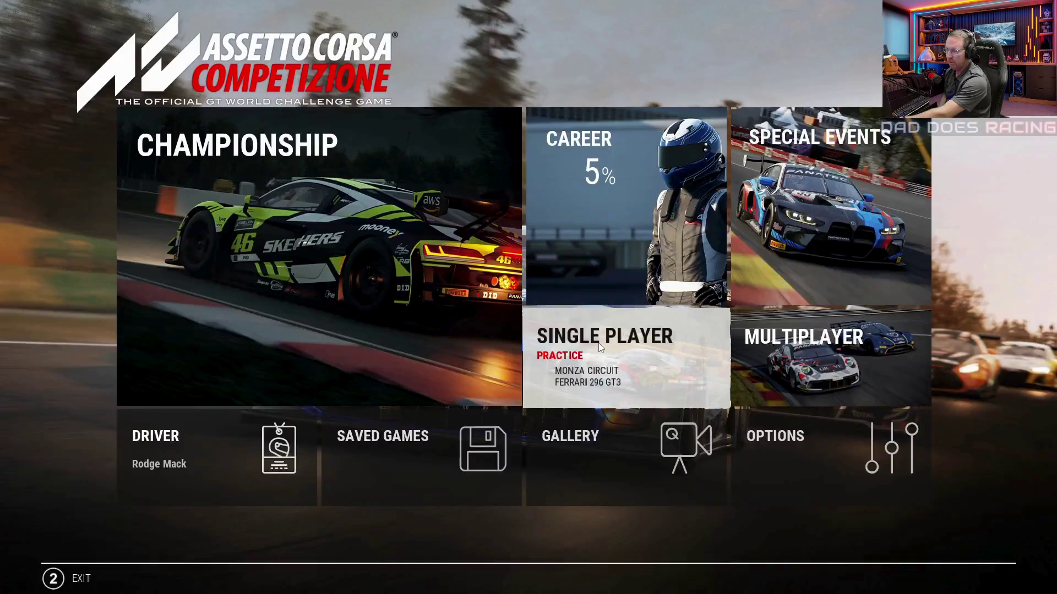
pyautogui.click(600, 346)
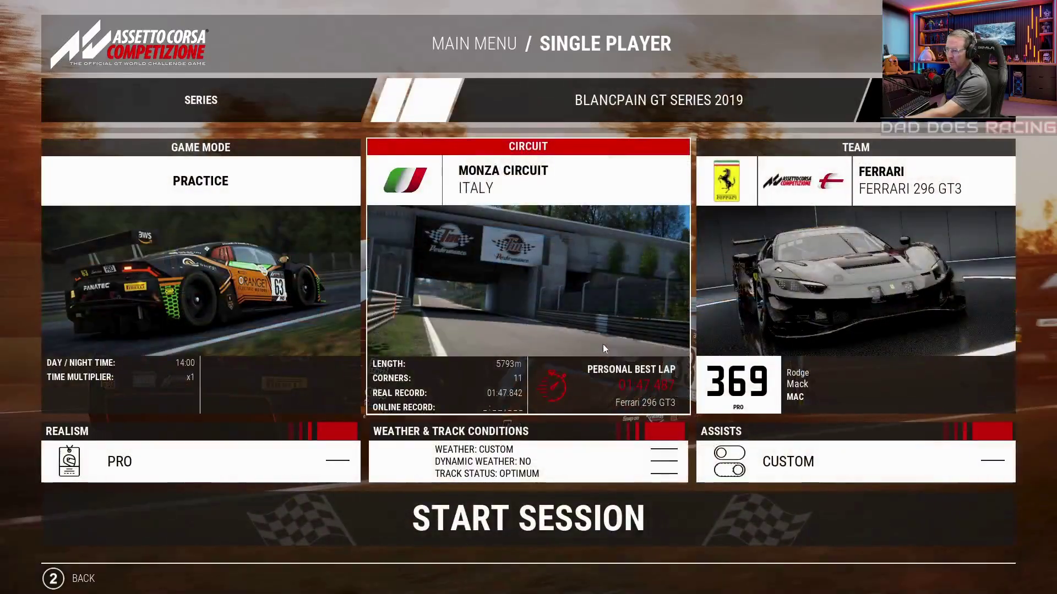
# Add and save a custom Lamborghini Huracan GT3 EVO2 with car number 123 and team ddr.
pyautogui.click(806, 269)
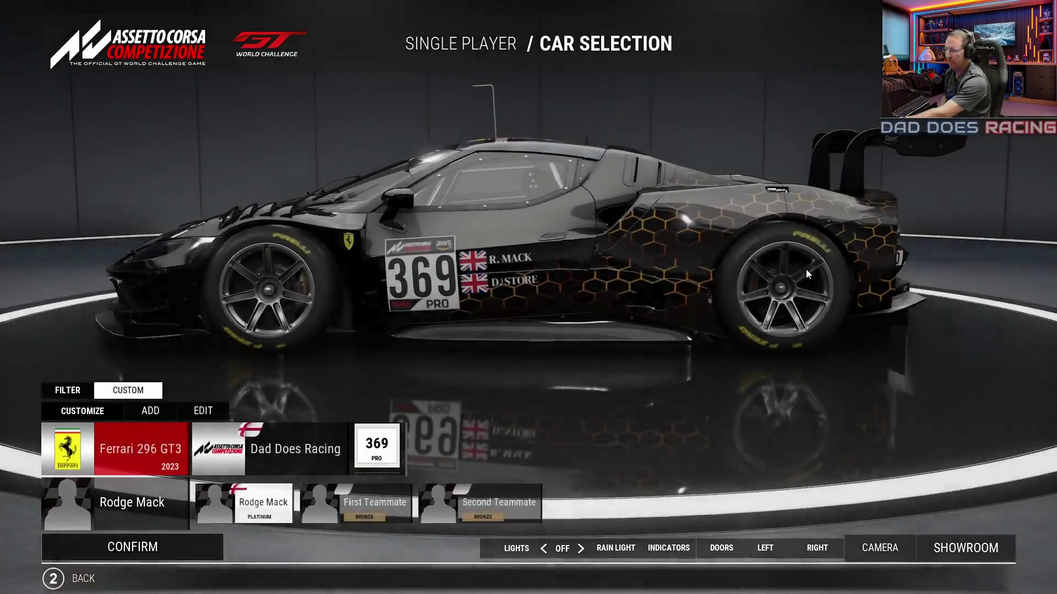
pyautogui.click(152, 417)
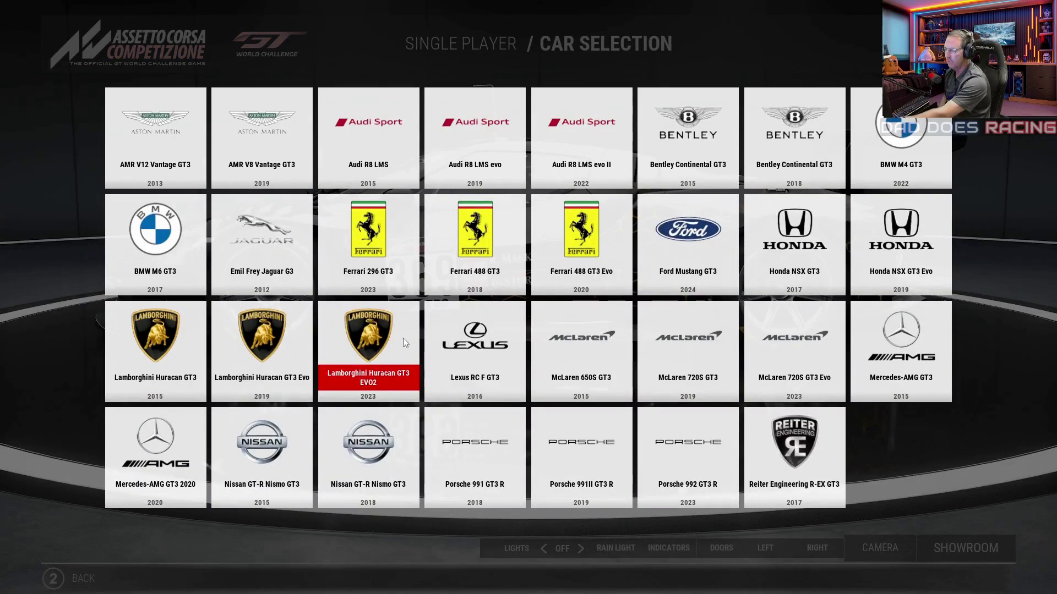
pyautogui.click(366, 326)
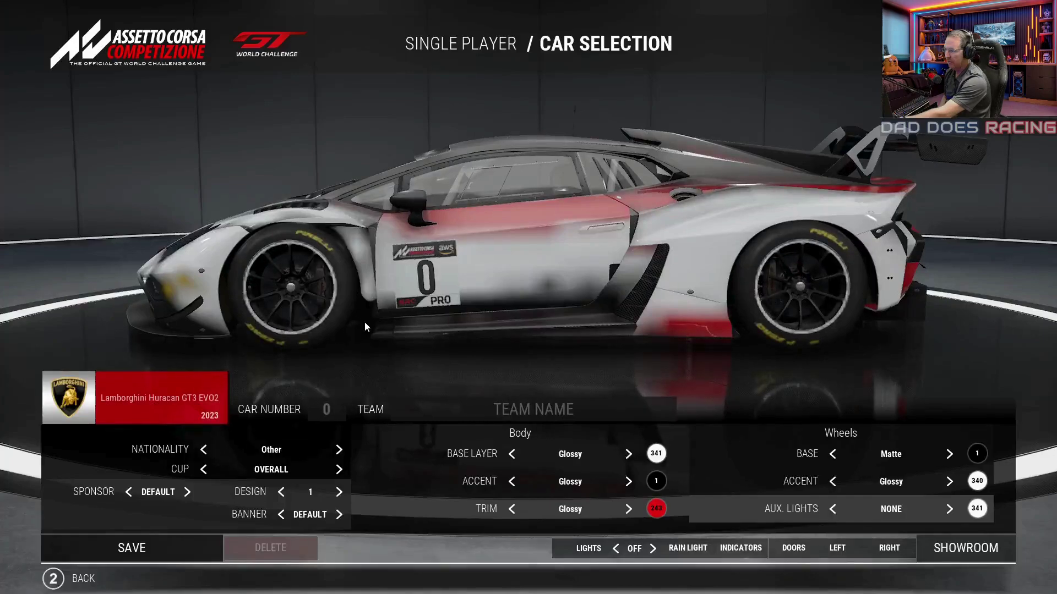
pyautogui.click(330, 419)
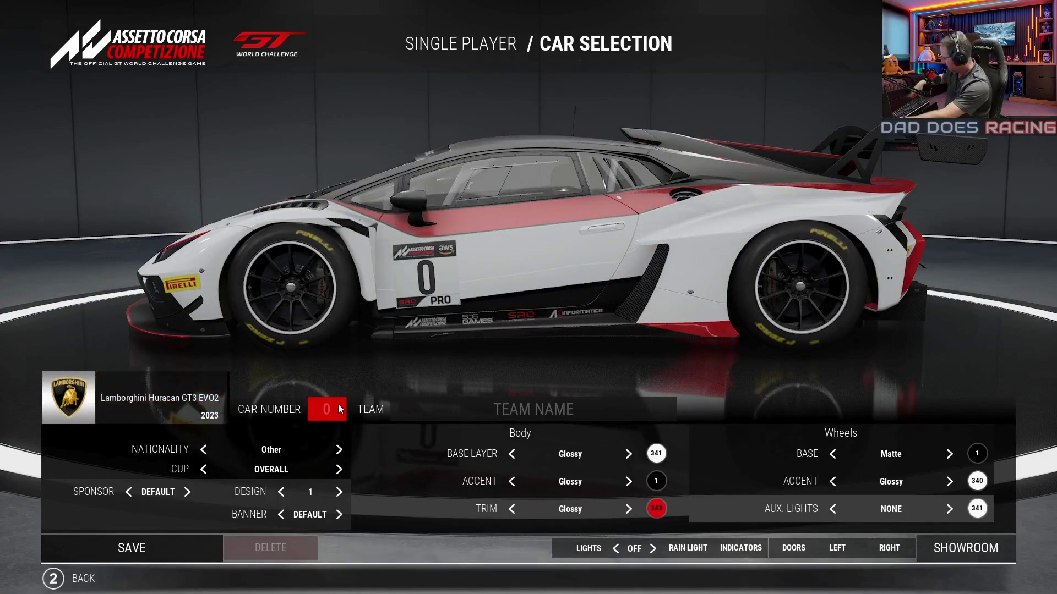
pyautogui.write('123')
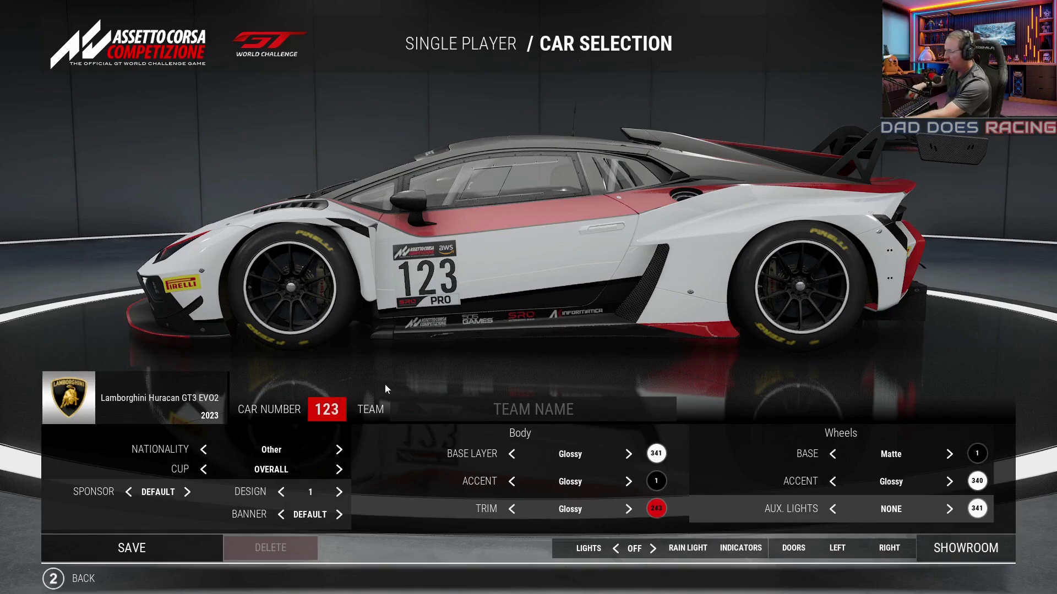
pyautogui.click(481, 401)
pyautogui.write('ddr')
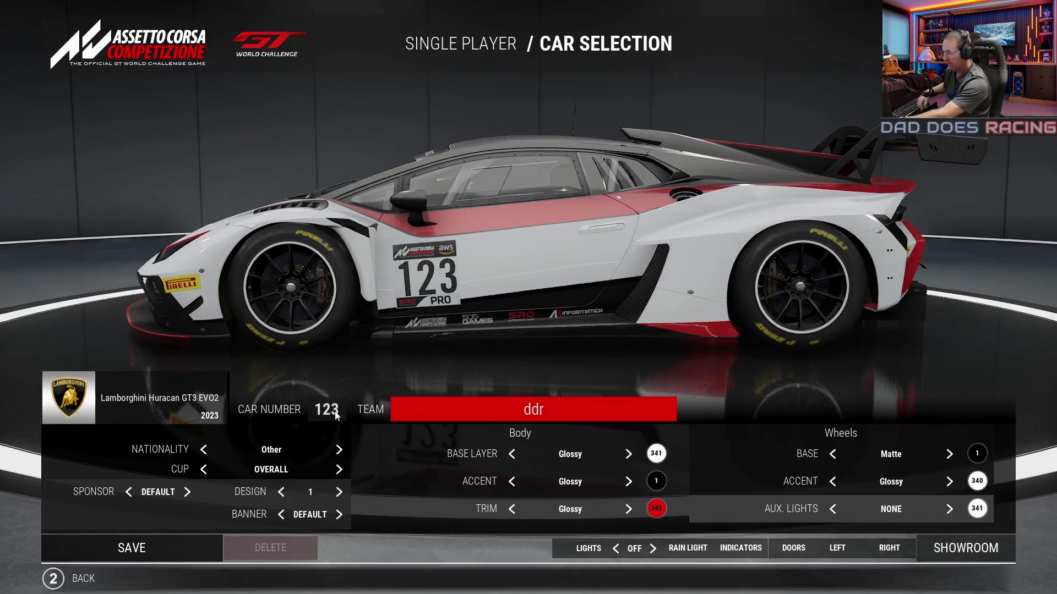
pyautogui.press('Return')
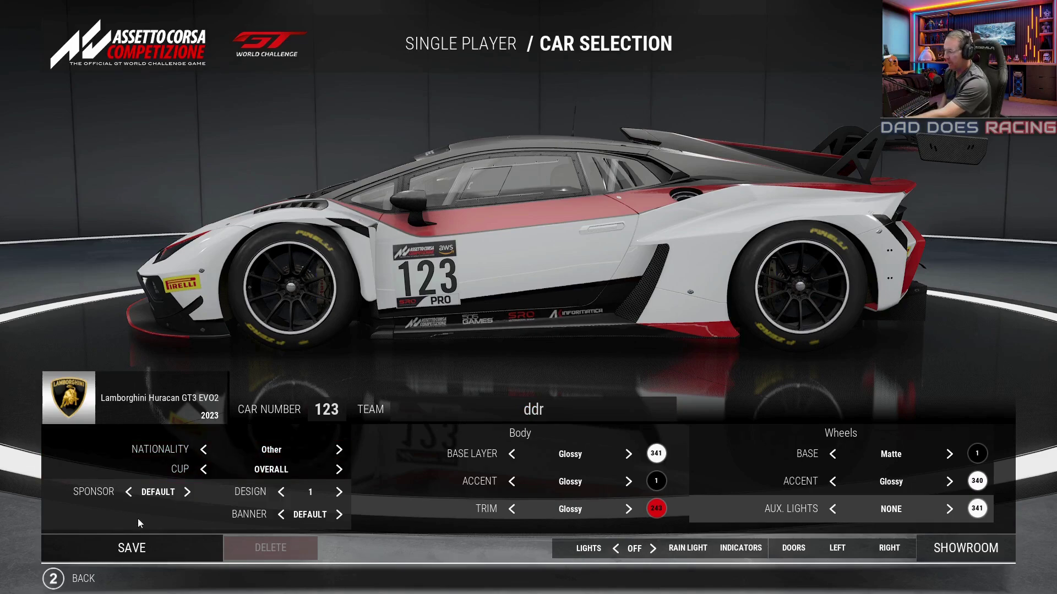
pyautogui.click(126, 548)
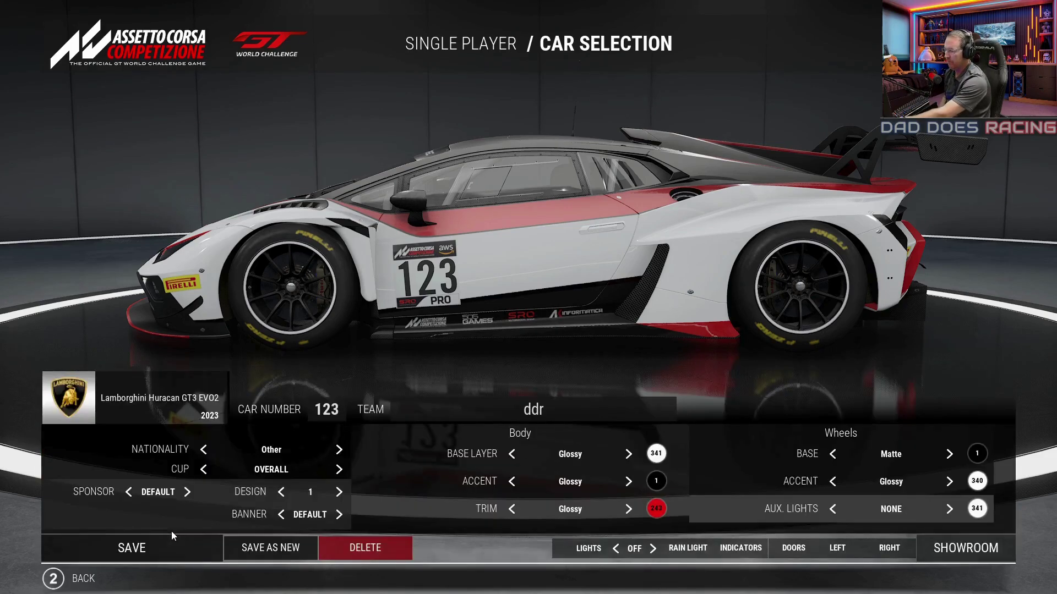
# Back out to the main menu and quit the game.
pyautogui.click(82, 580)
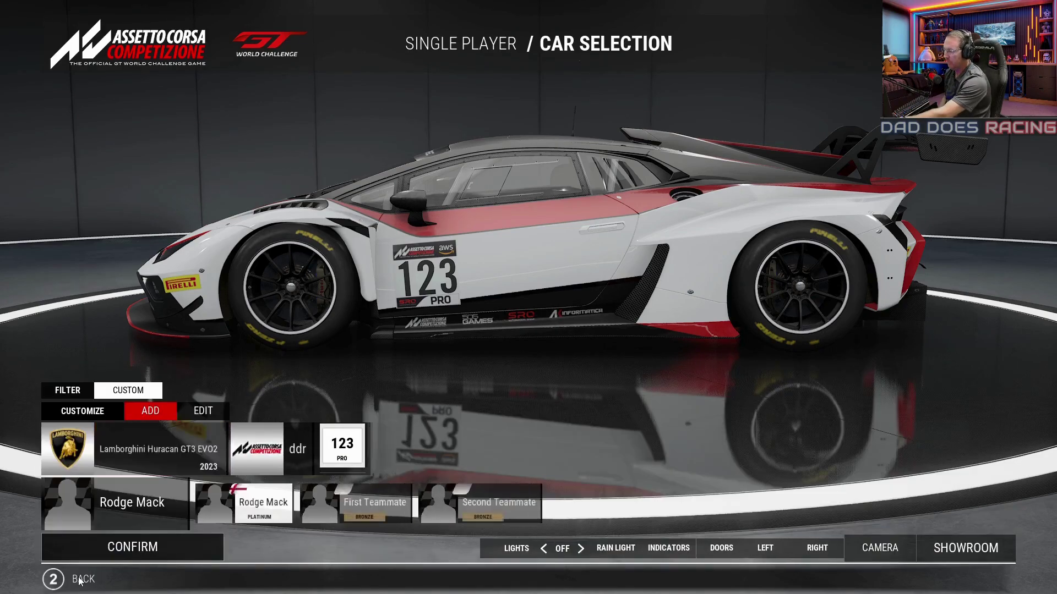
pyautogui.click(82, 579)
pyautogui.click(81, 580)
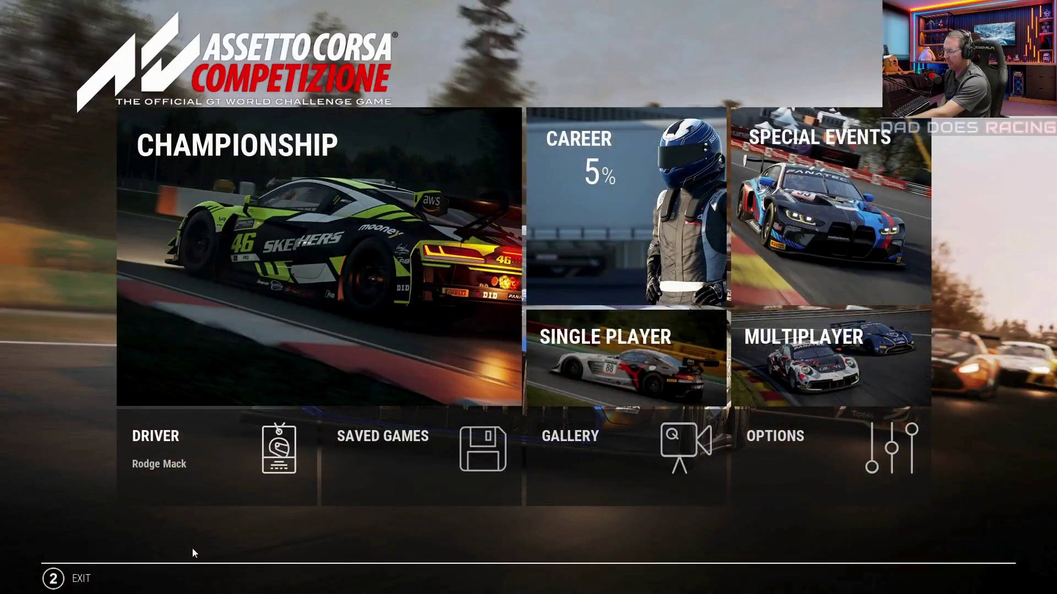
pyautogui.click(87, 580)
pyautogui.click(395, 355)
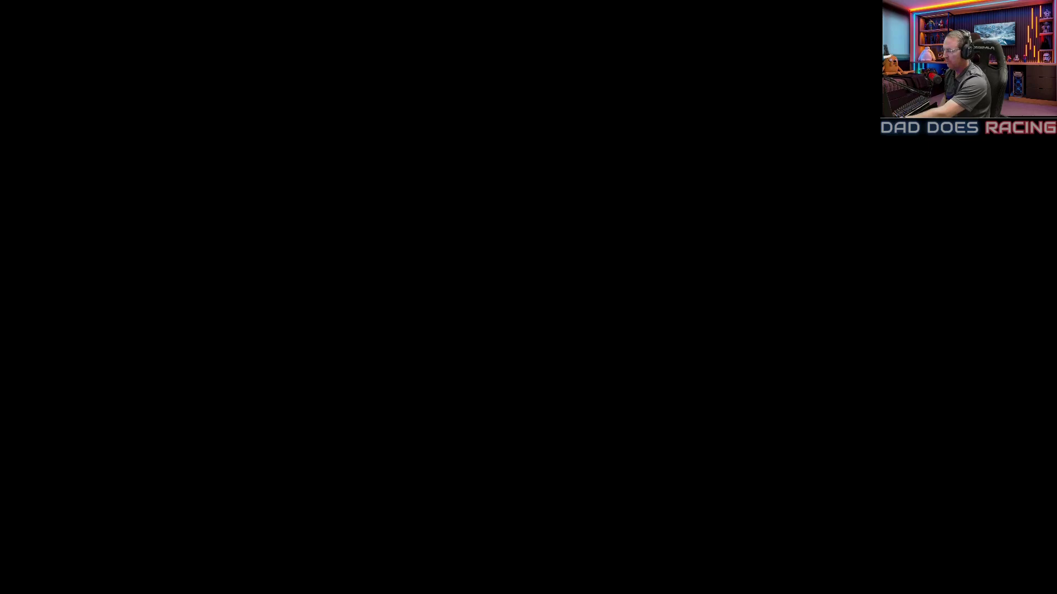
pyautogui.click(14, 583)
# Go to Documents > Assetto Corsa Competizione > Customs > Cars and open 123-240902-200658.json in Notepad.
pyautogui.click(44, 478)
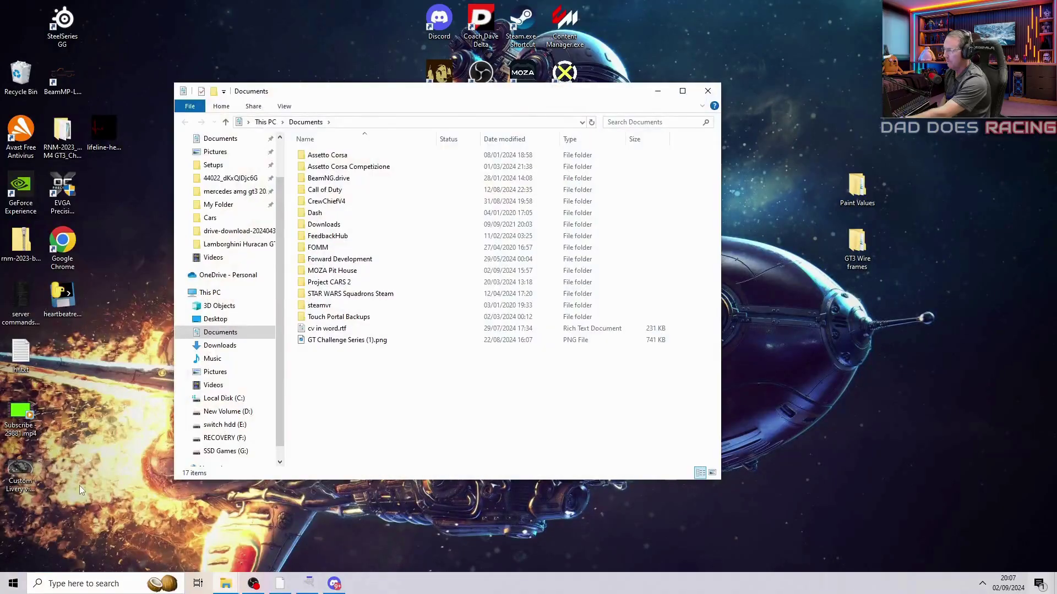
pyautogui.doubleClick(372, 167)
pyautogui.doubleClick(366, 168)
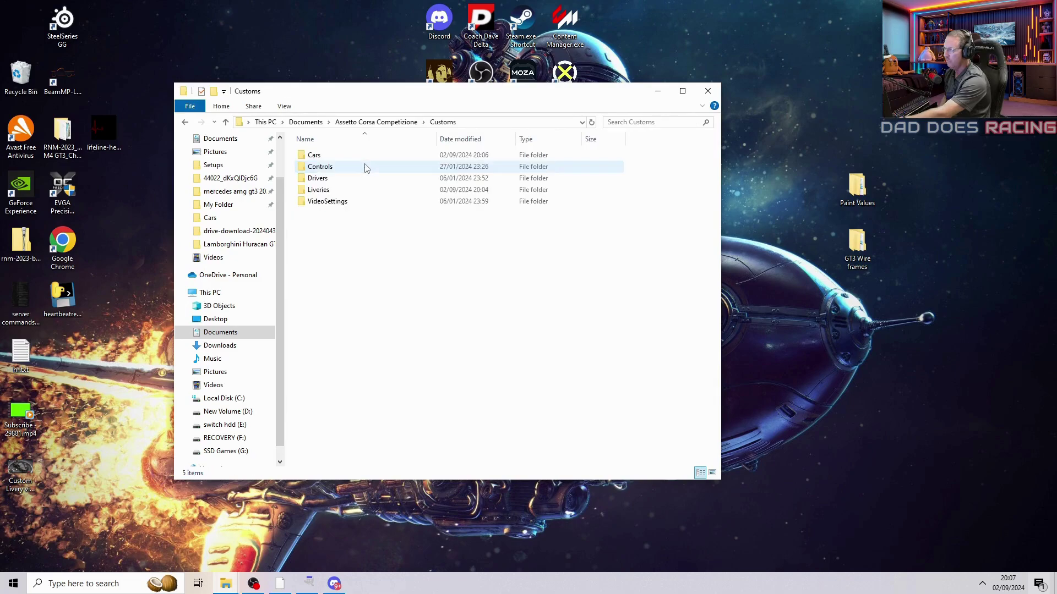
pyautogui.doubleClick(358, 157)
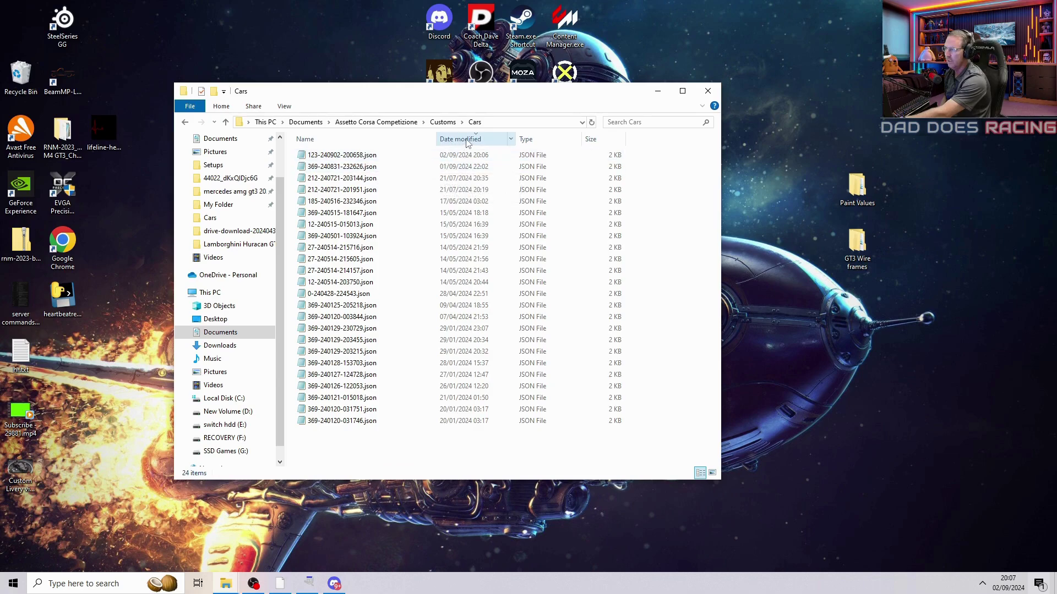
pyautogui.doubleClick(325, 156)
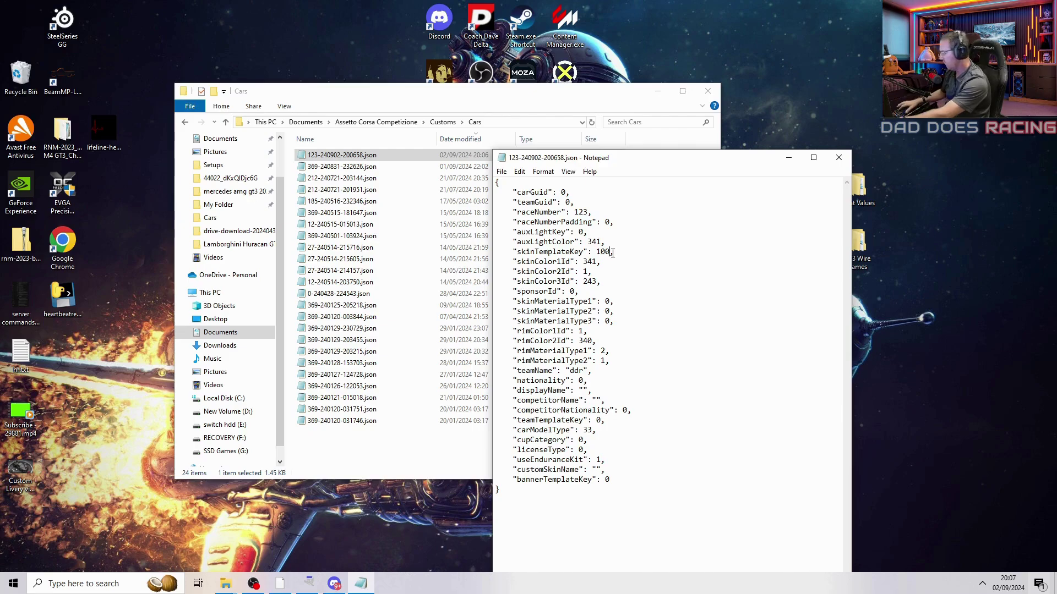
# Change skinTemplateKey from 100 to 99, set customSkinName to youtube, and save the file.
pyautogui.press('BackSpace')
pyautogui.press('BackSpace')
pyautogui.press('BackSpace')
pyautogui.write('9')
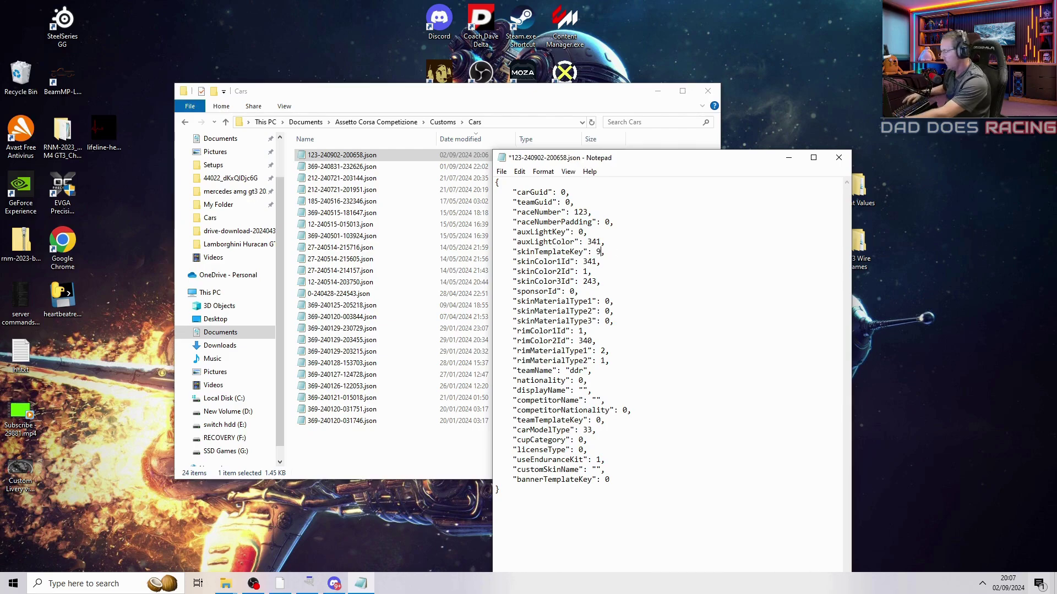
pyautogui.write('9')
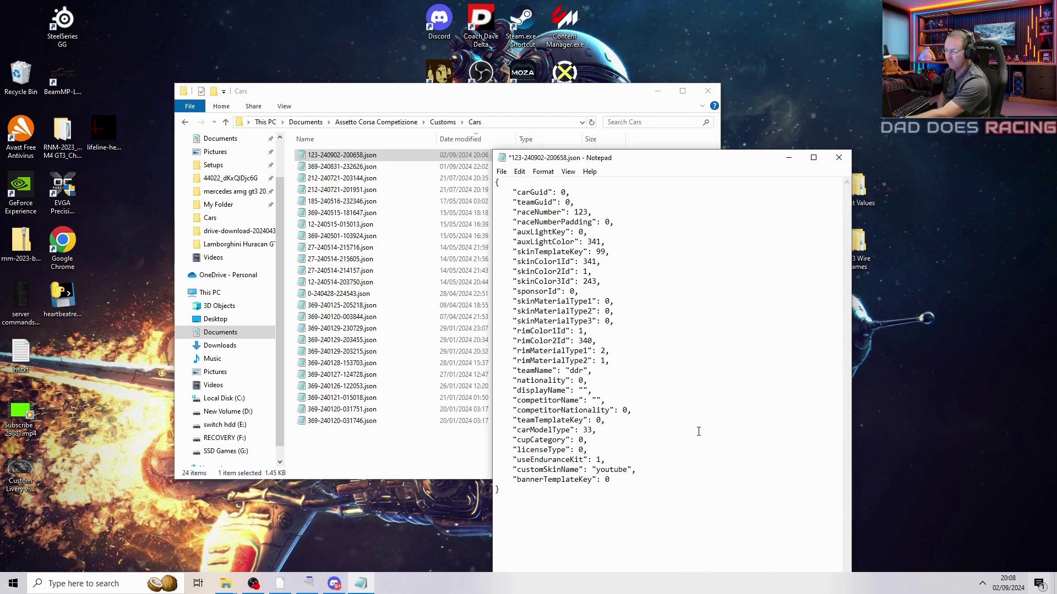
pyautogui.click(501, 171)
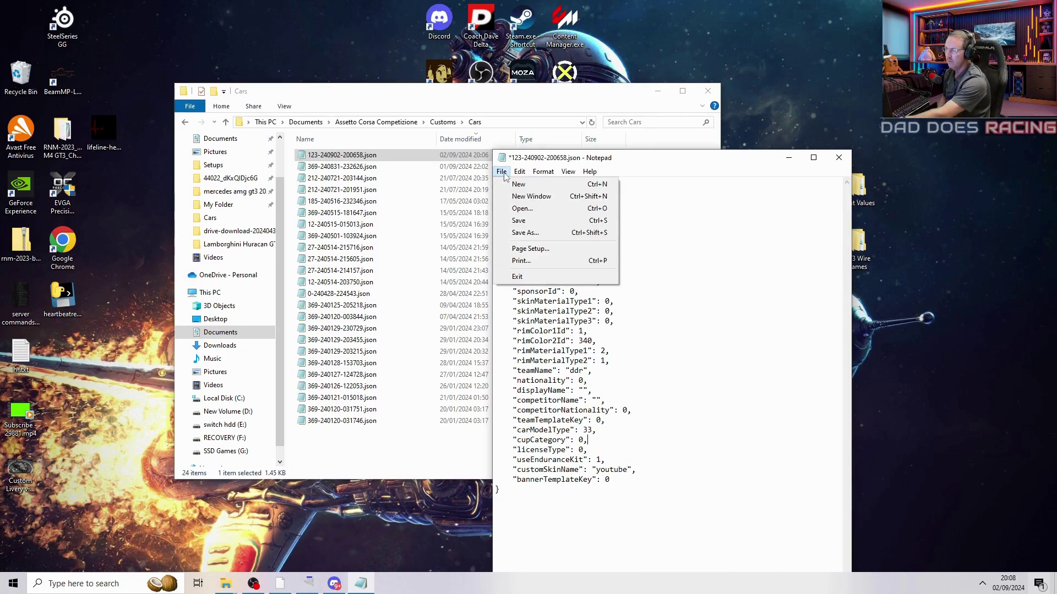
pyautogui.click(518, 220)
# Copy the car JSON file and move to the Customs > Liveries folder.
pyautogui.click(839, 158)
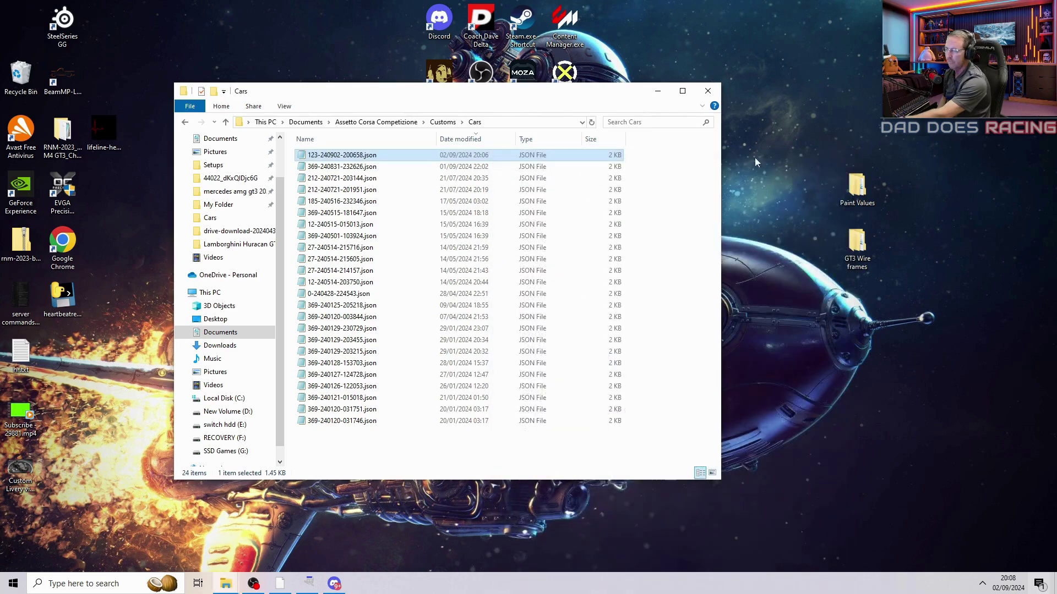
pyautogui.rightClick(329, 158)
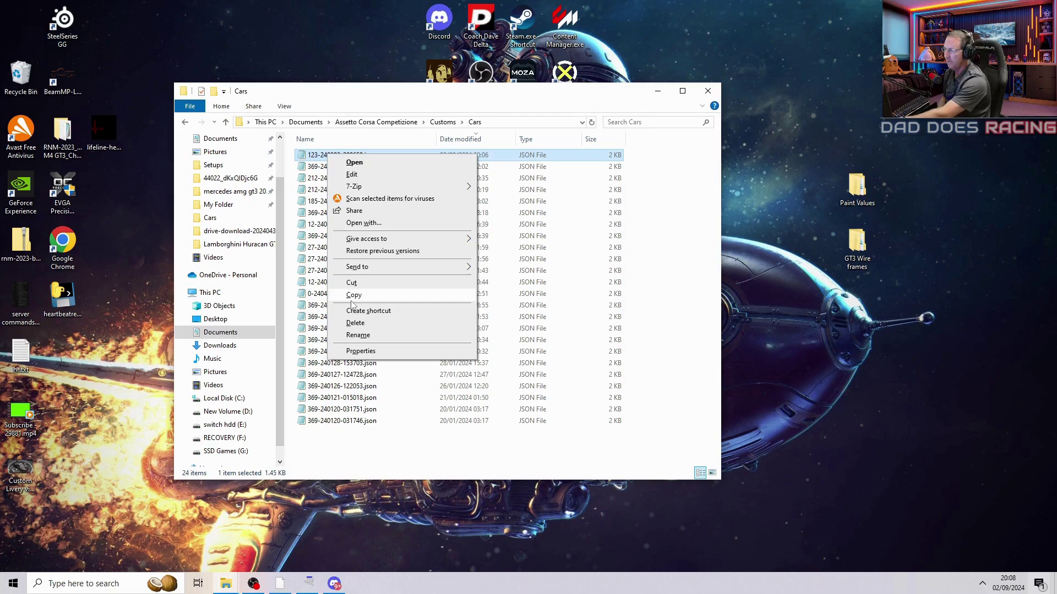
pyautogui.click(371, 301)
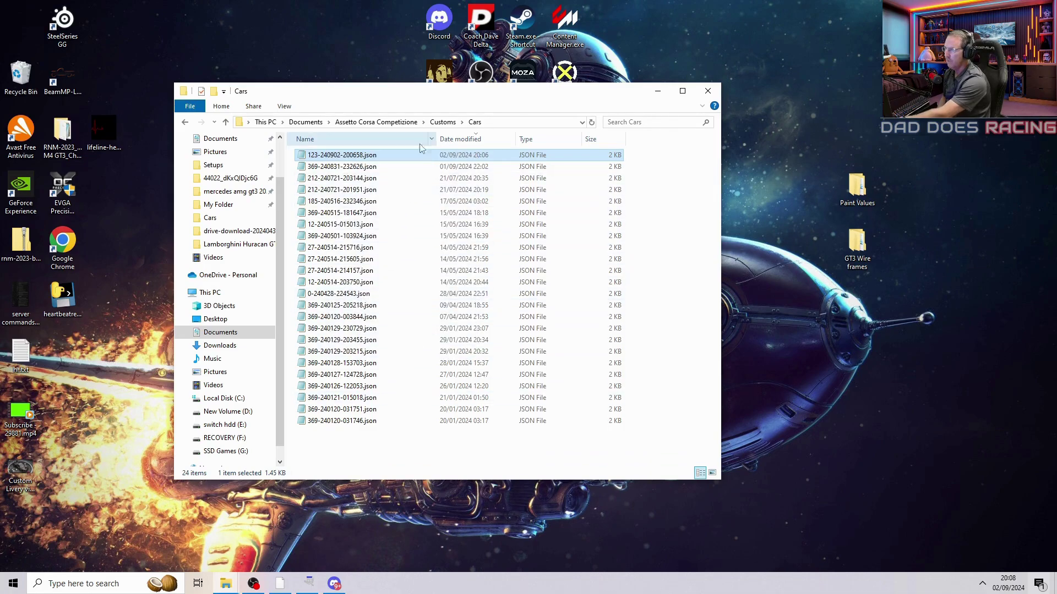
pyautogui.click(443, 124)
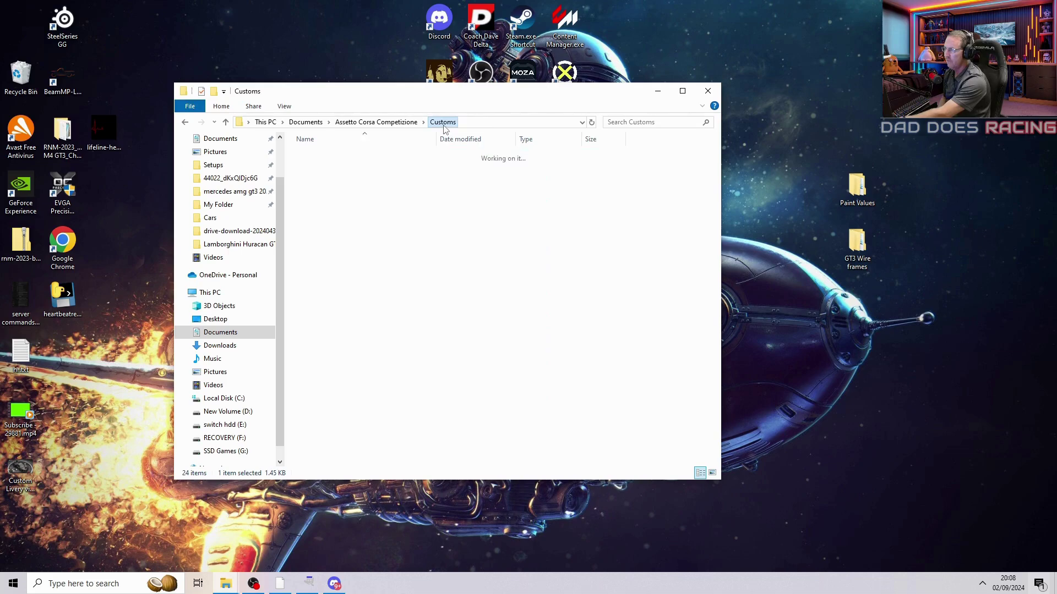
pyautogui.doubleClick(330, 191)
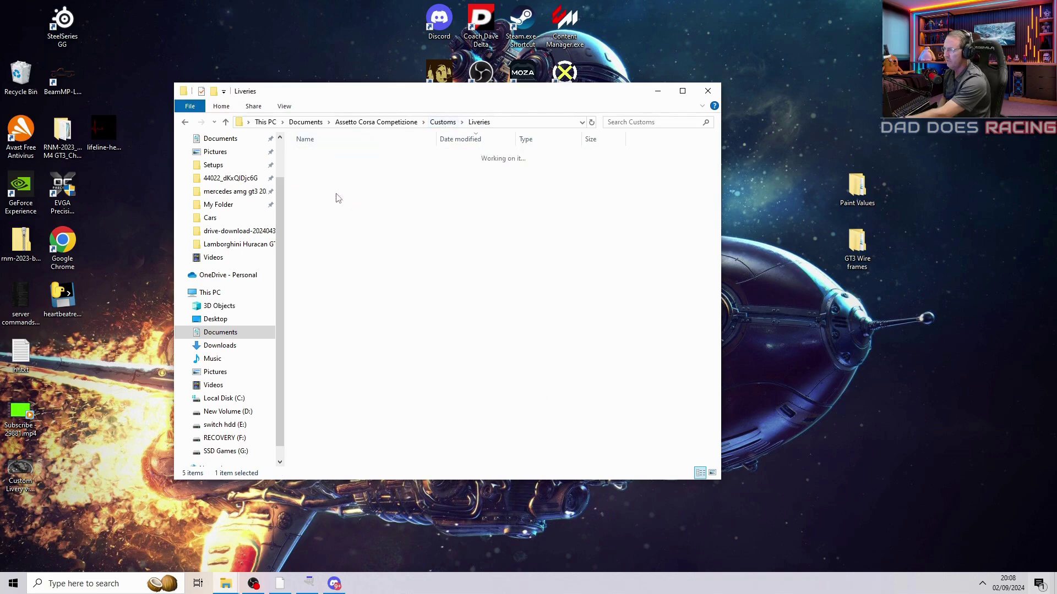
# Create a new folder named youtube inside Liveries.
pyautogui.rightClick(637, 197)
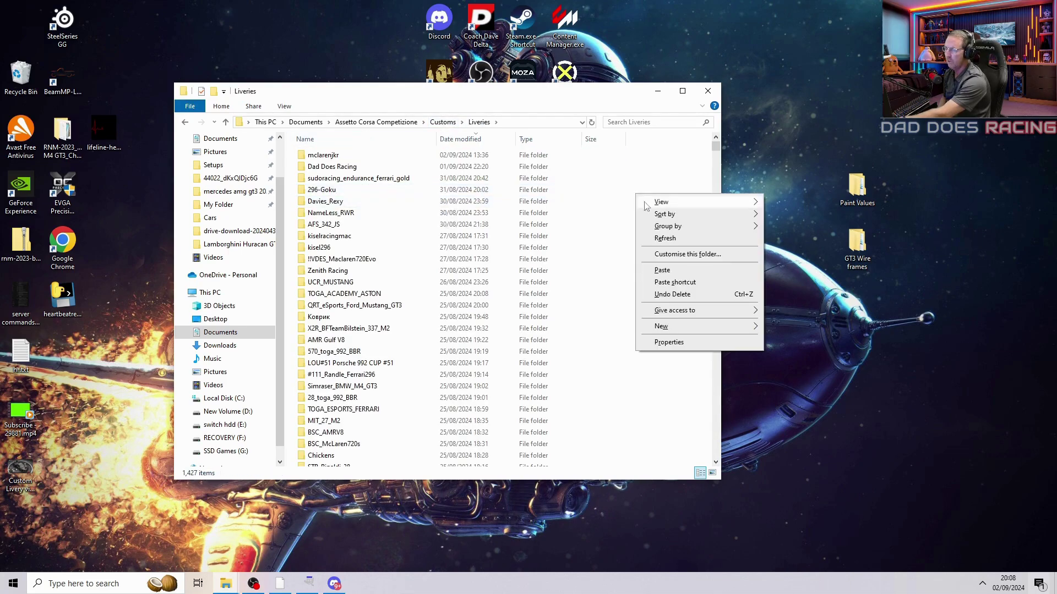
pyautogui.moveTo(702, 334)
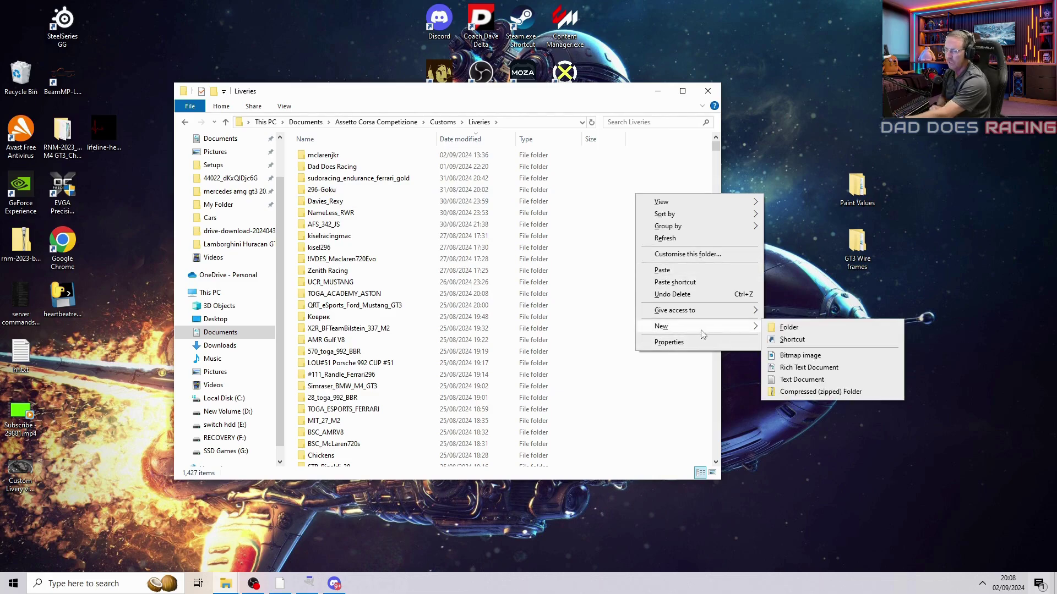
pyautogui.click(785, 328)
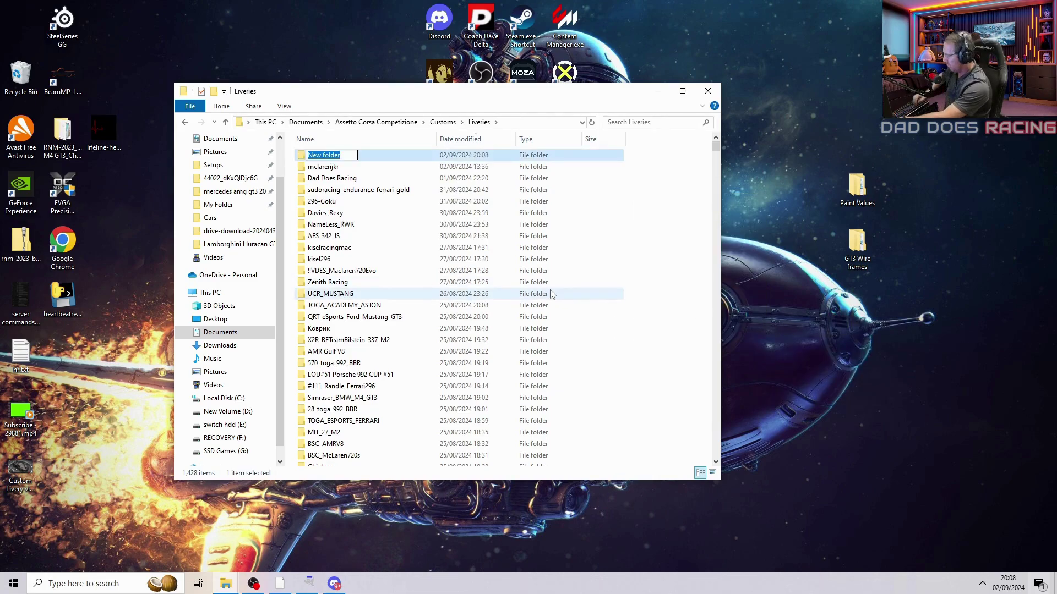
pyautogui.write('you')
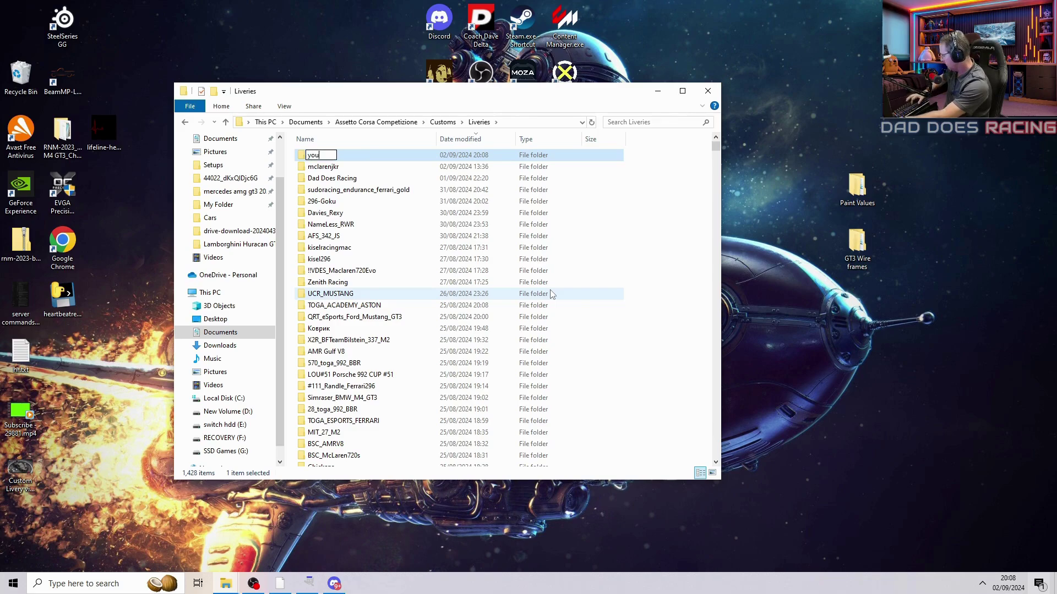
pyautogui.write('tube')
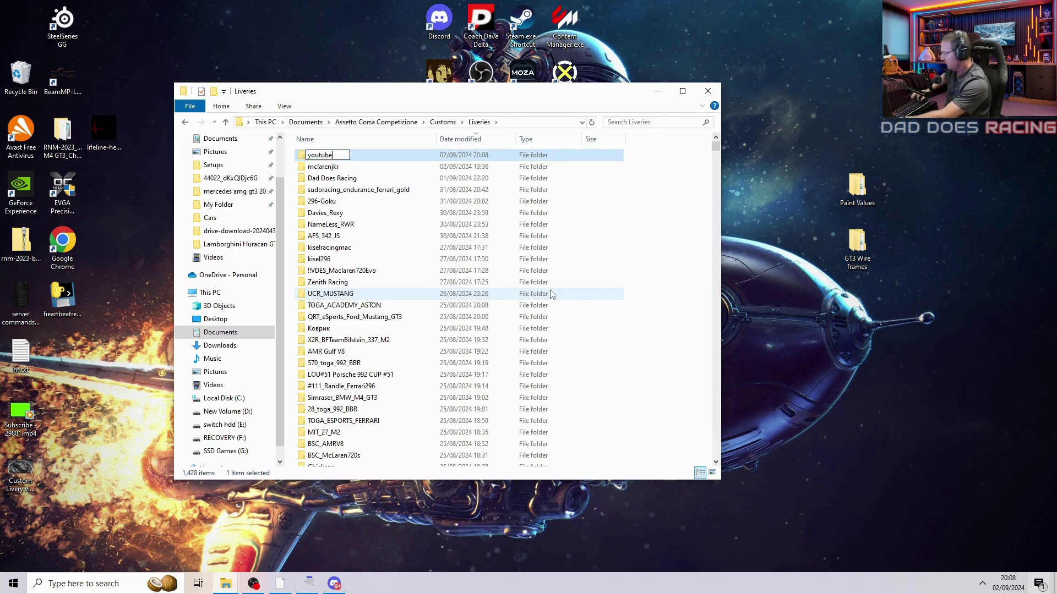
pyautogui.press('Return')
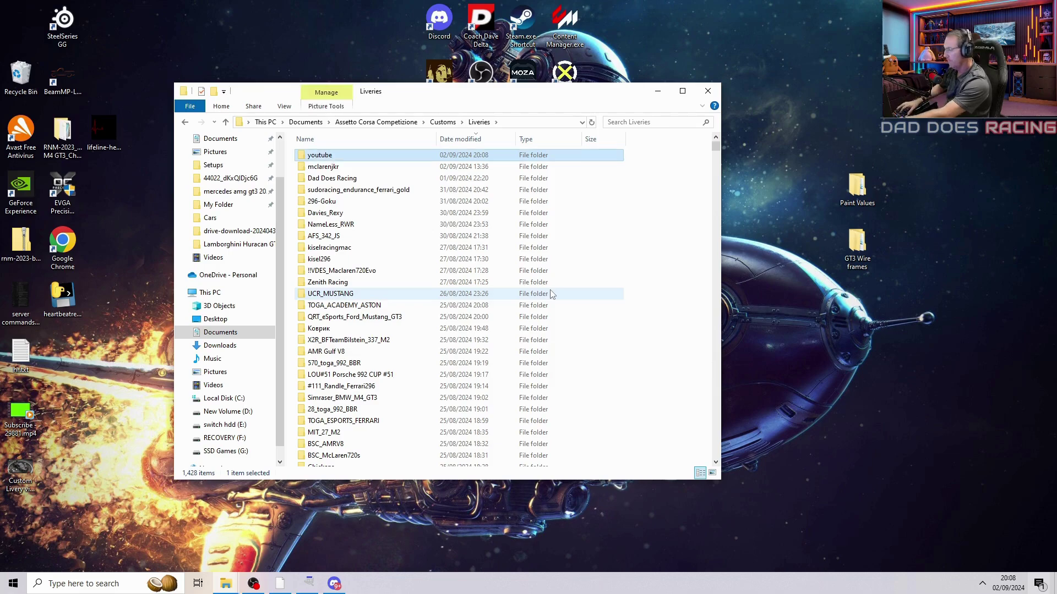
# Paste the copied 123-240902-200658.json into the youtube folder.
pyautogui.doubleClick(325, 157)
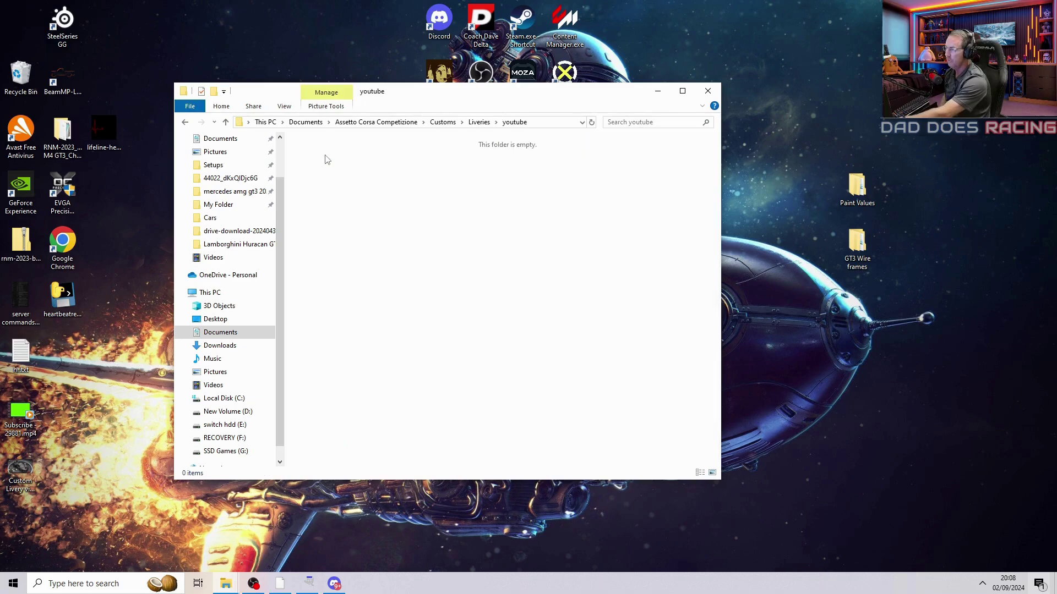
pyautogui.rightClick(335, 157)
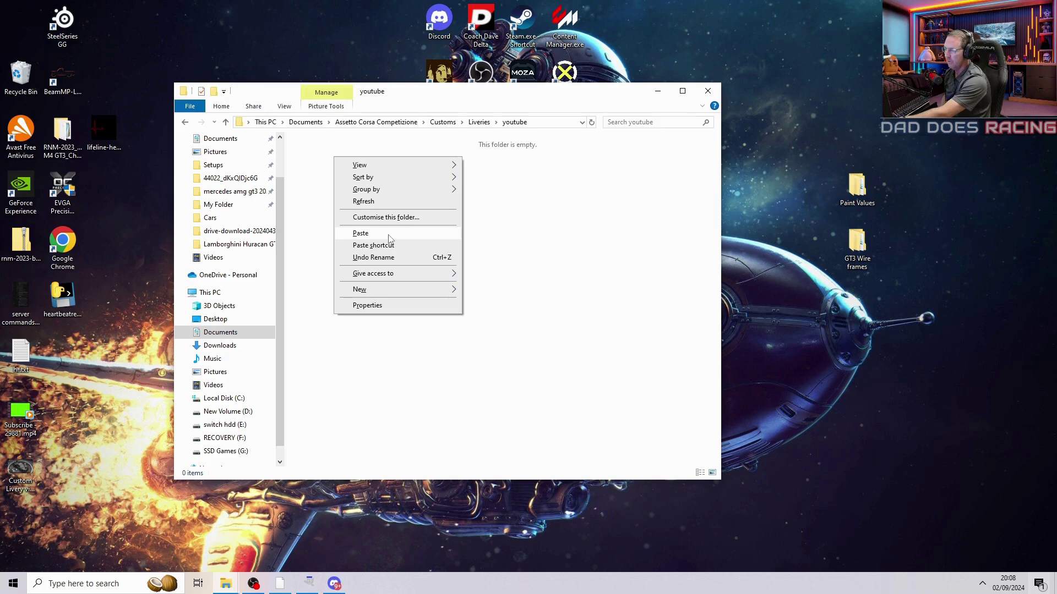
pyautogui.click(362, 233)
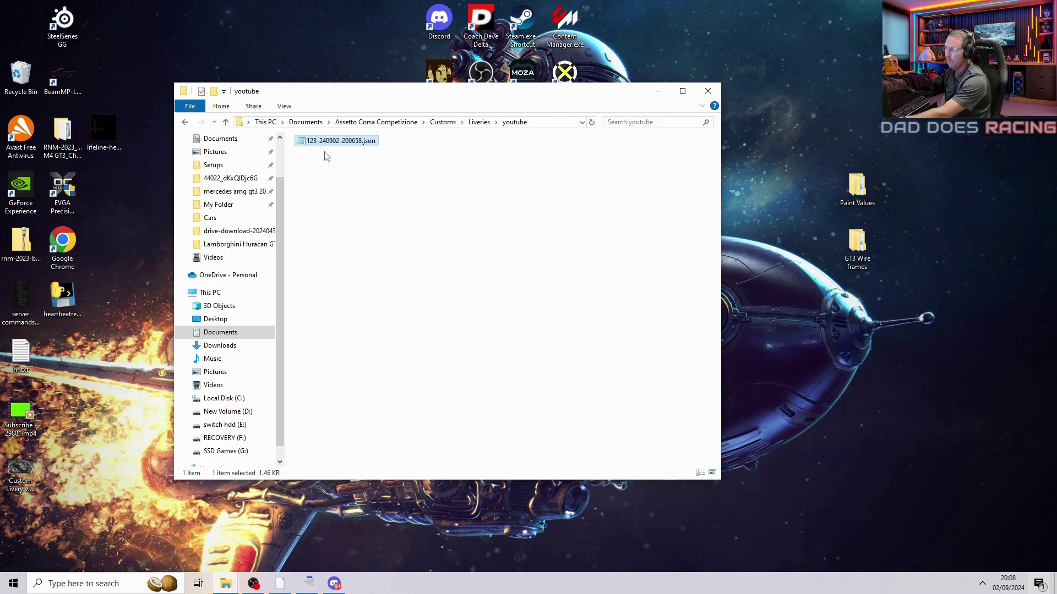
pyautogui.click(361, 193)
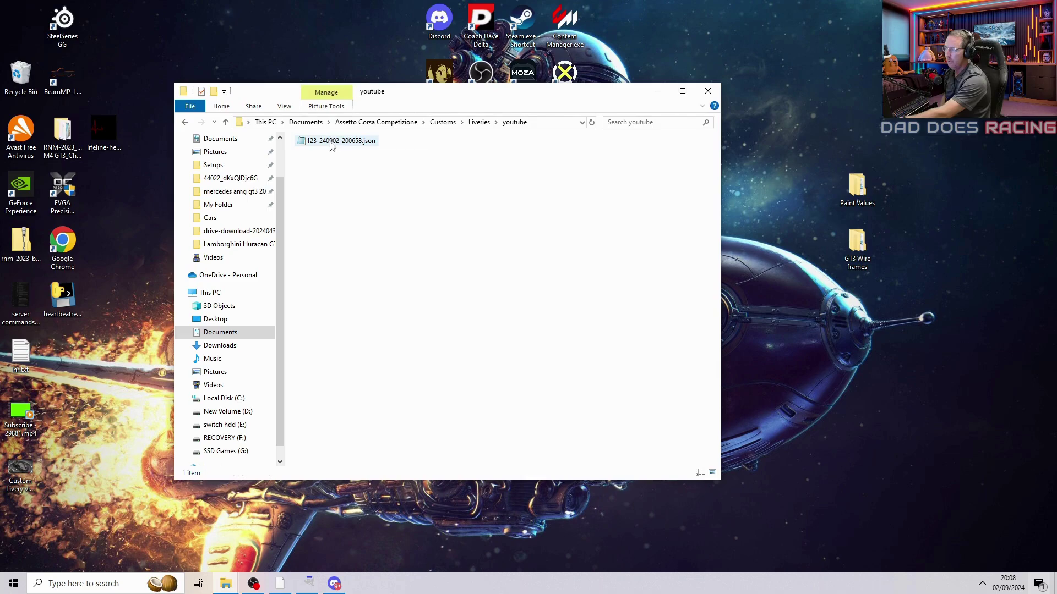
# Open the youtube copy of 123-240902-200658.json and delete everything between its braces.
pyautogui.doubleClick(332, 143)
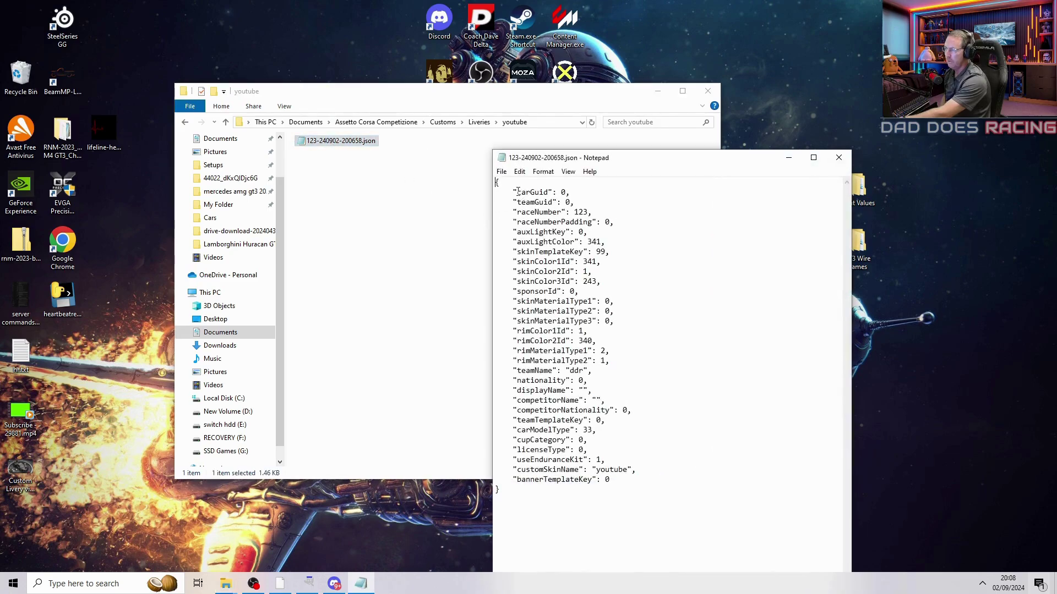
pyautogui.moveTo(513, 189); pyautogui.dragTo(637, 480)
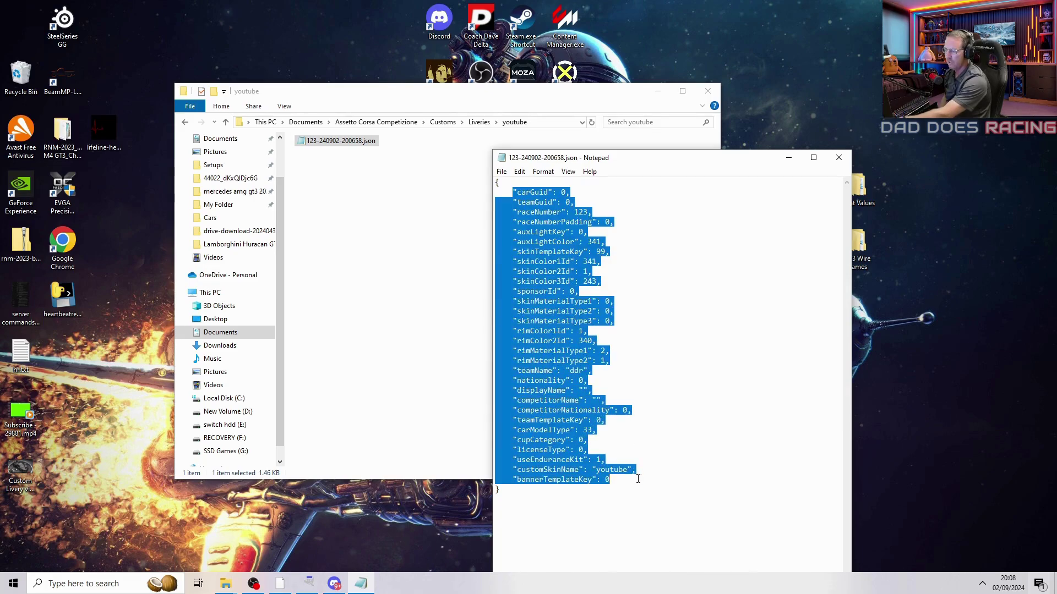
pyautogui.press('Delete')
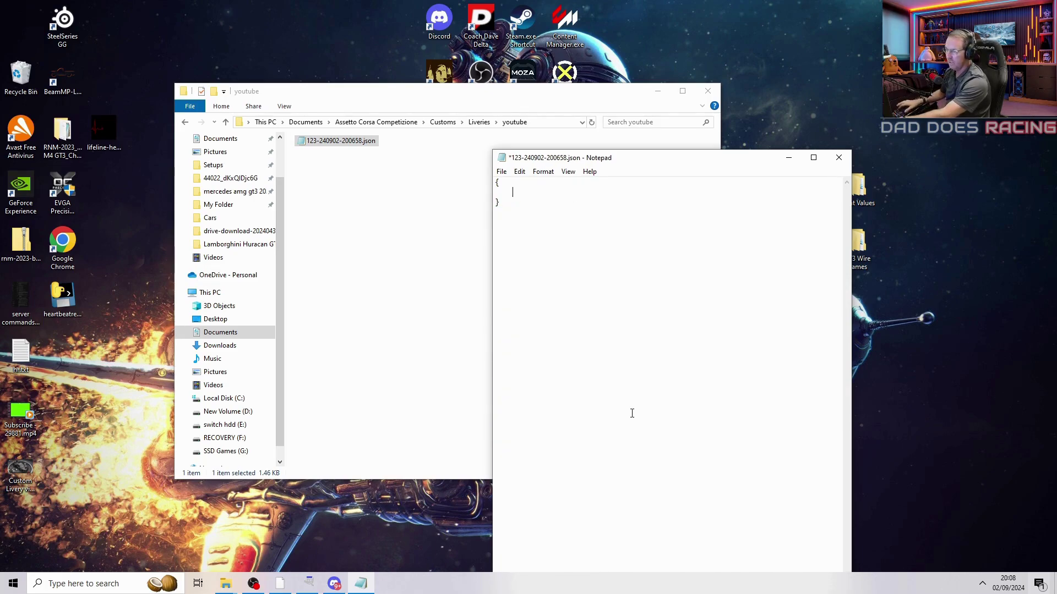
# Copy the four material lines from Paint Values > drive-download > decals GLOSSY.json.
pyautogui.doubleClick(863, 190)
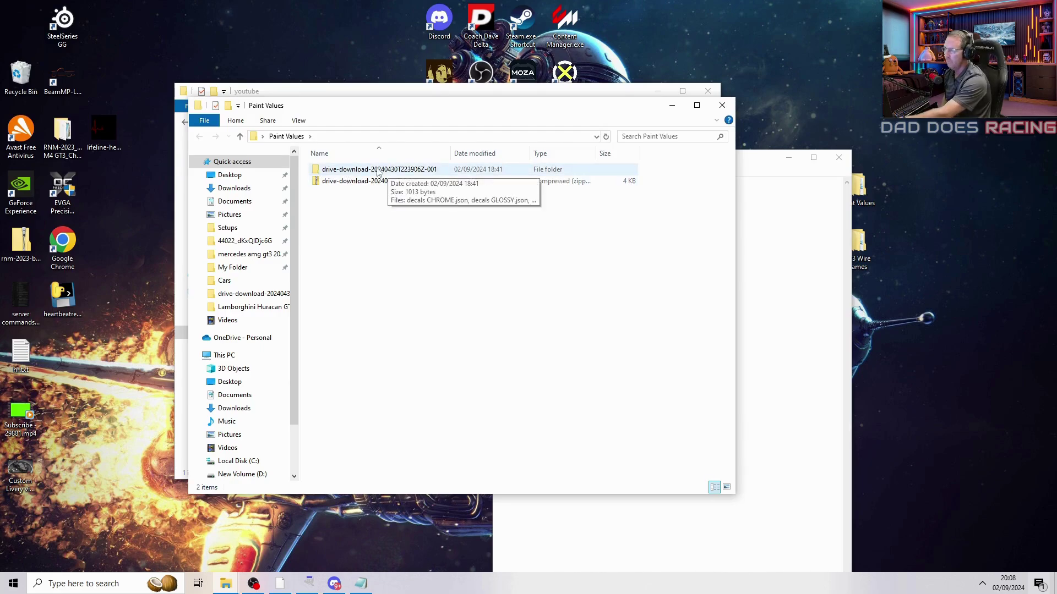
pyautogui.doubleClick(346, 172)
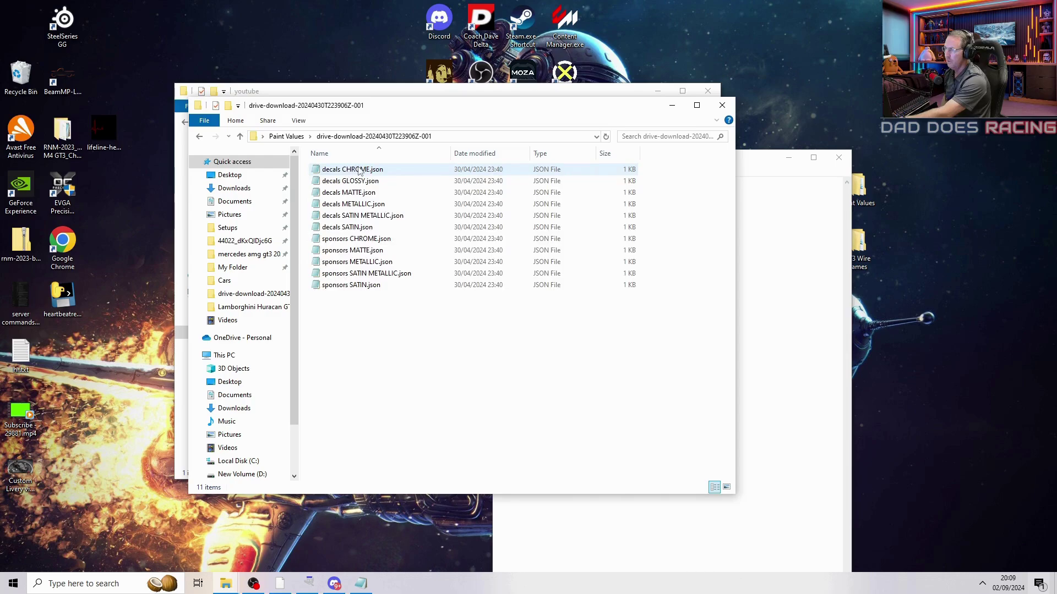
pyautogui.doubleClick(350, 184)
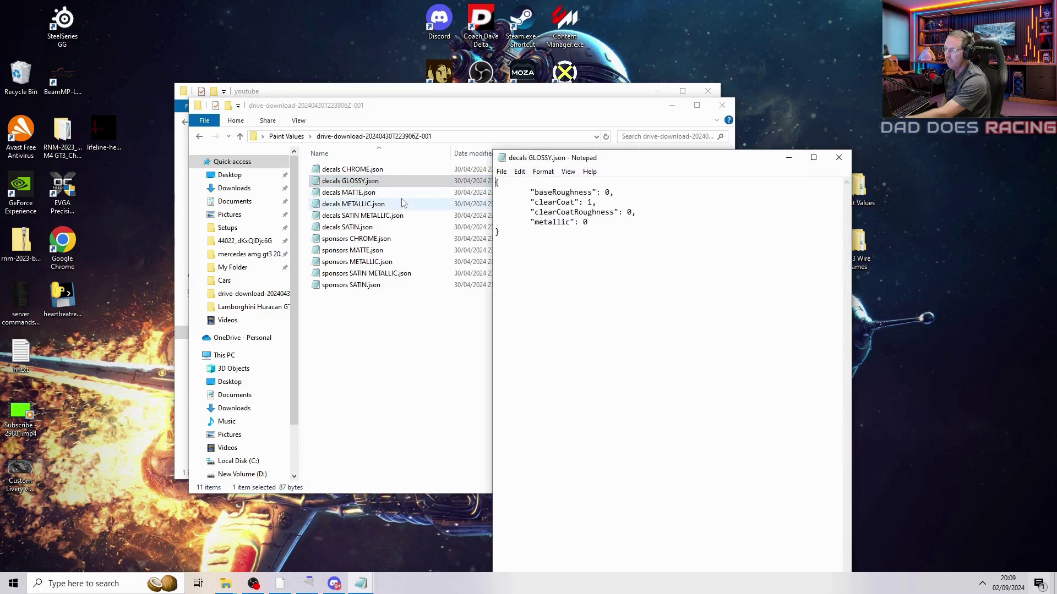
pyautogui.moveTo(529, 191); pyautogui.dragTo(587, 223)
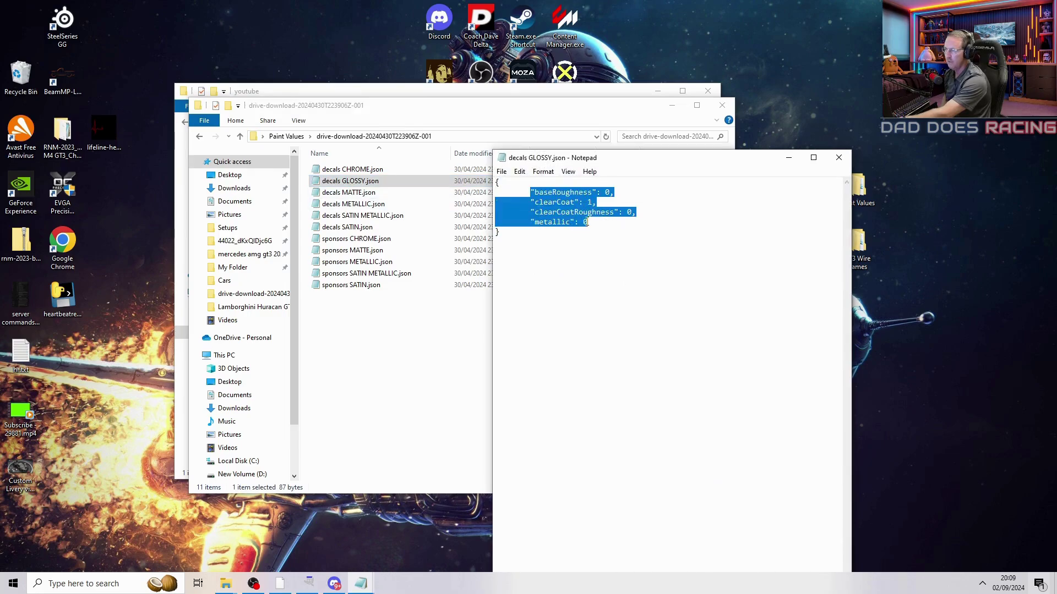
pyautogui.rightClick(587, 223)
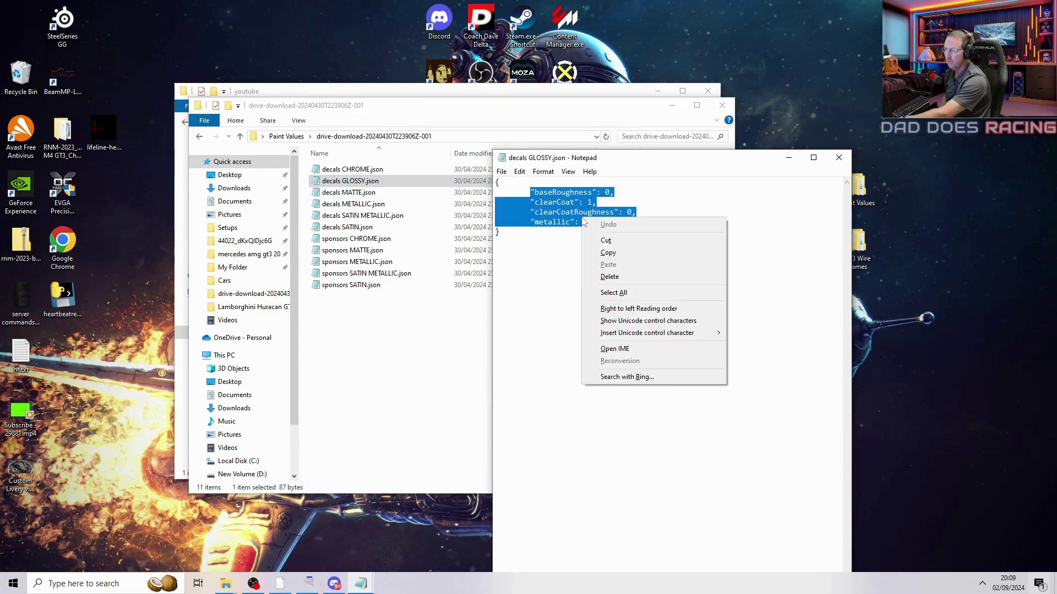
pyautogui.click(624, 252)
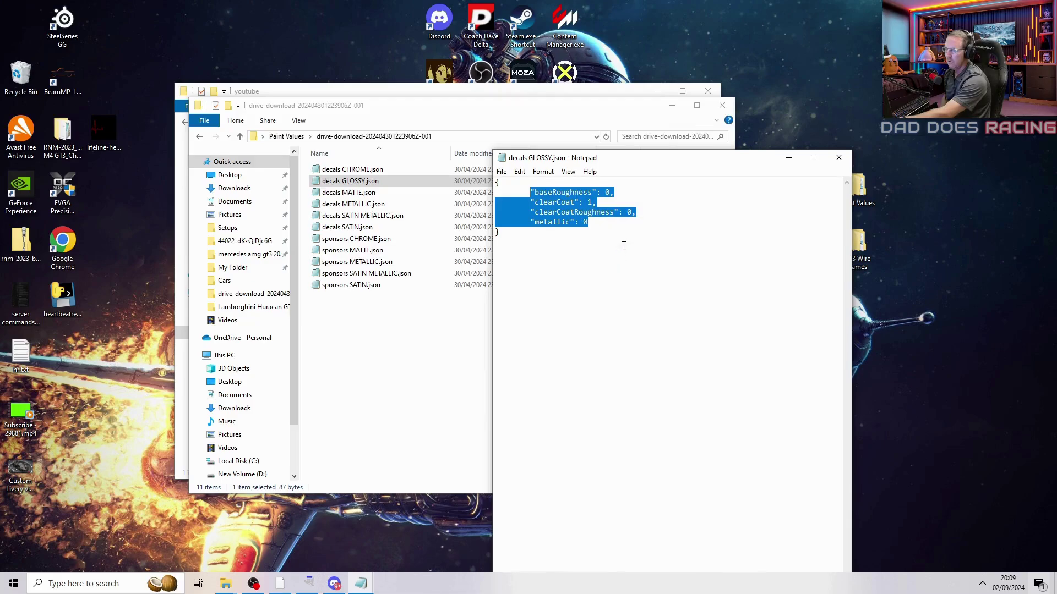
pyautogui.click(840, 159)
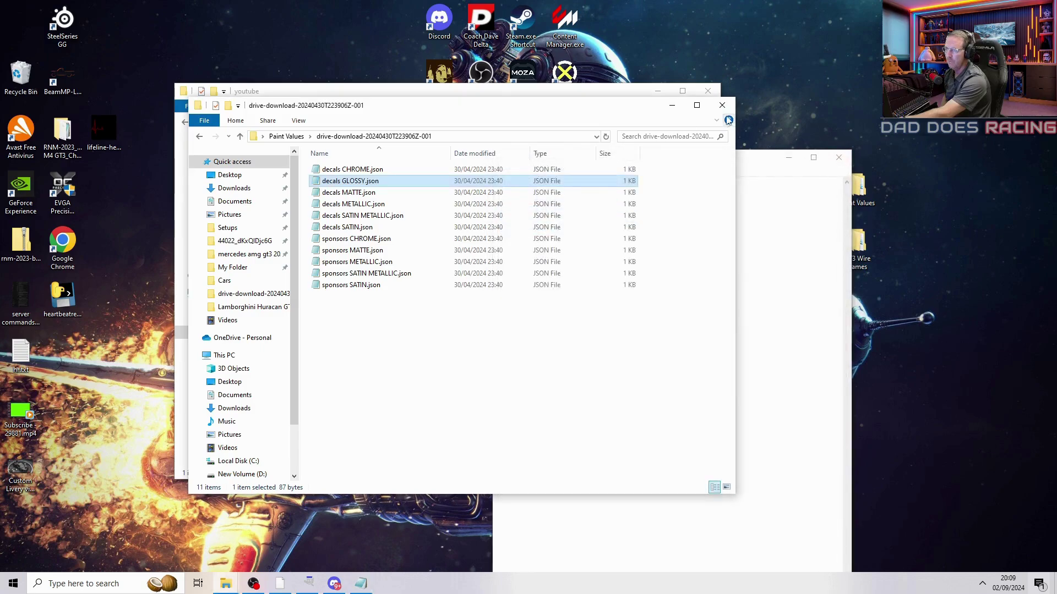
pyautogui.click(722, 107)
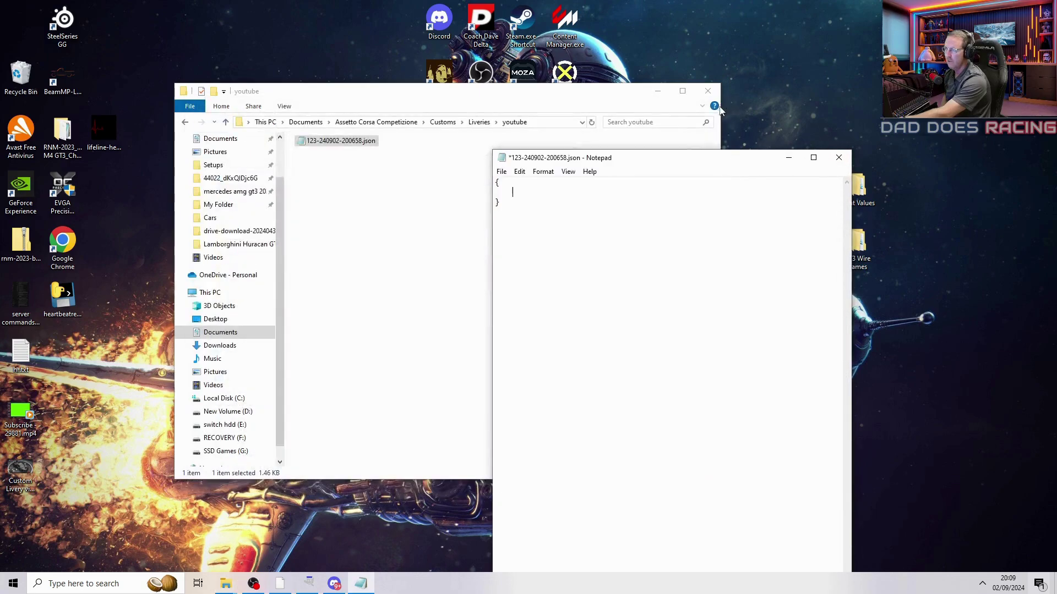
# Paste the glossy values (clearCoat 1, others 0) inside the braces and save the file.
pyautogui.rightClick(518, 193)
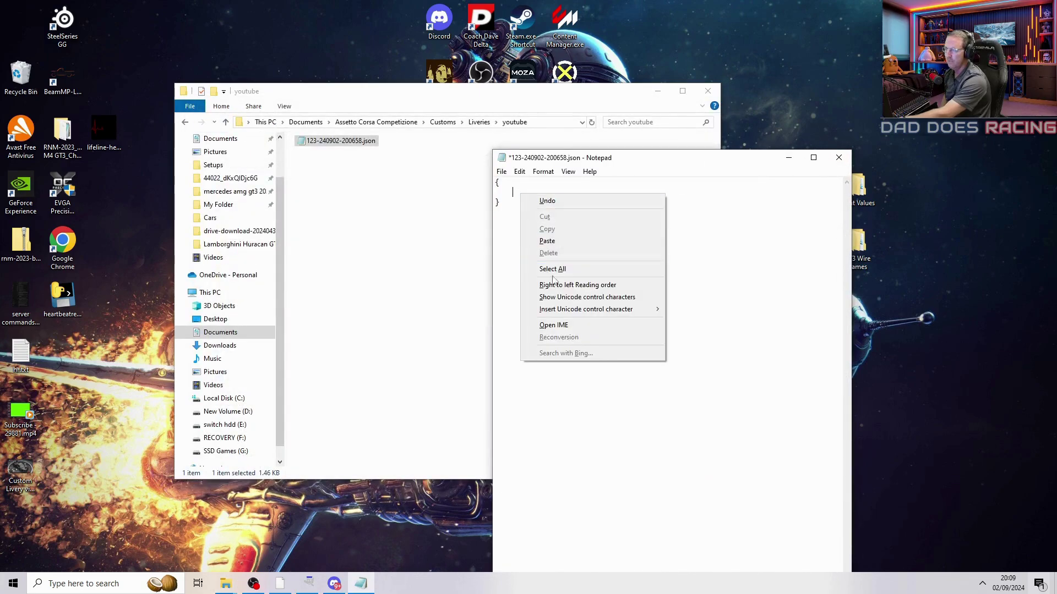
pyautogui.click(567, 242)
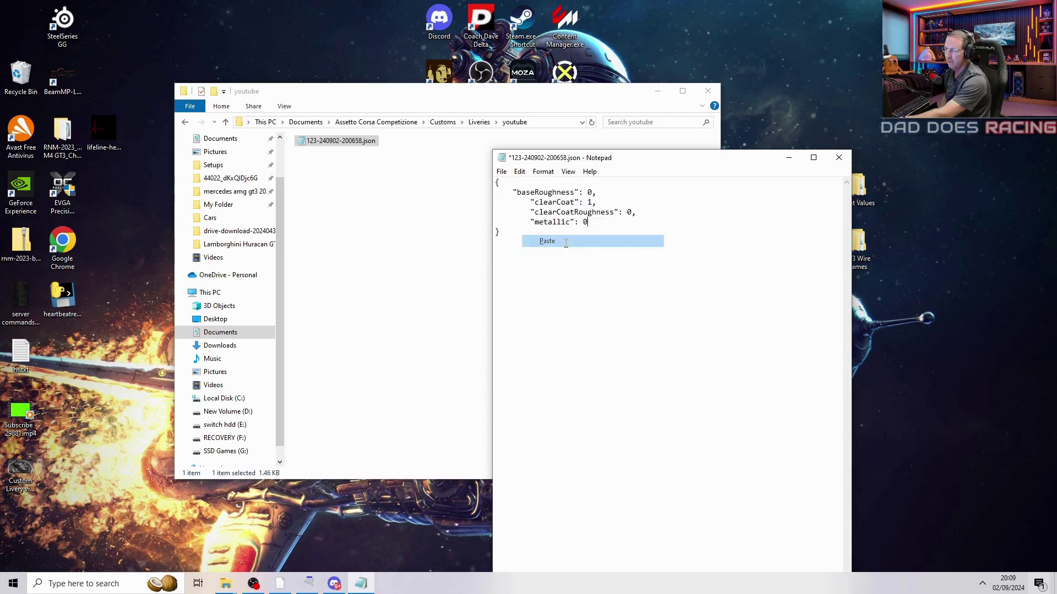
pyautogui.click(507, 174)
pyautogui.click(605, 221)
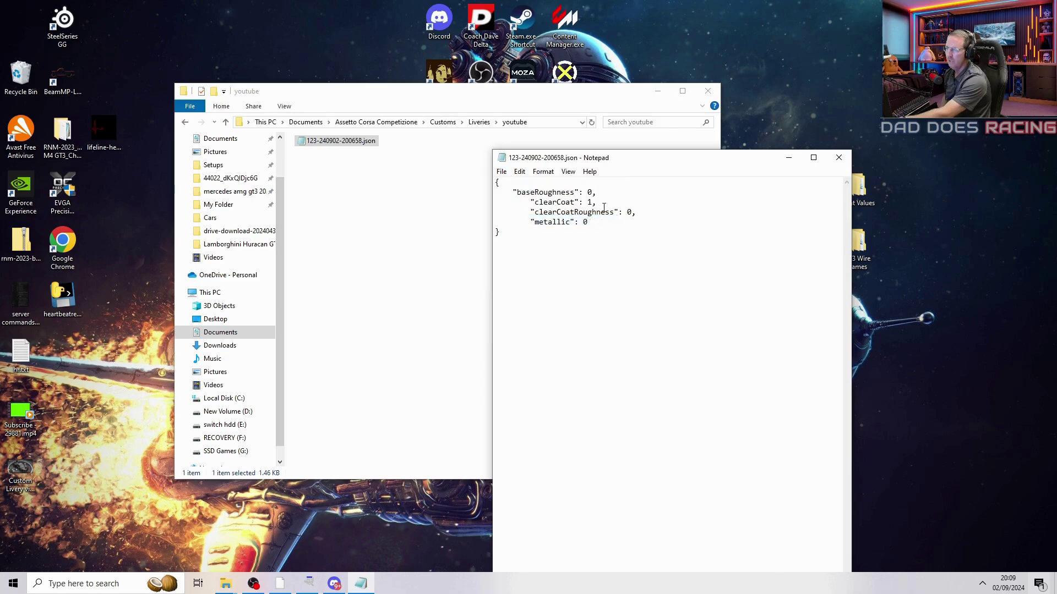
# Rename the youtube folder's car JSON file to decals.json.
pyautogui.click(838, 158)
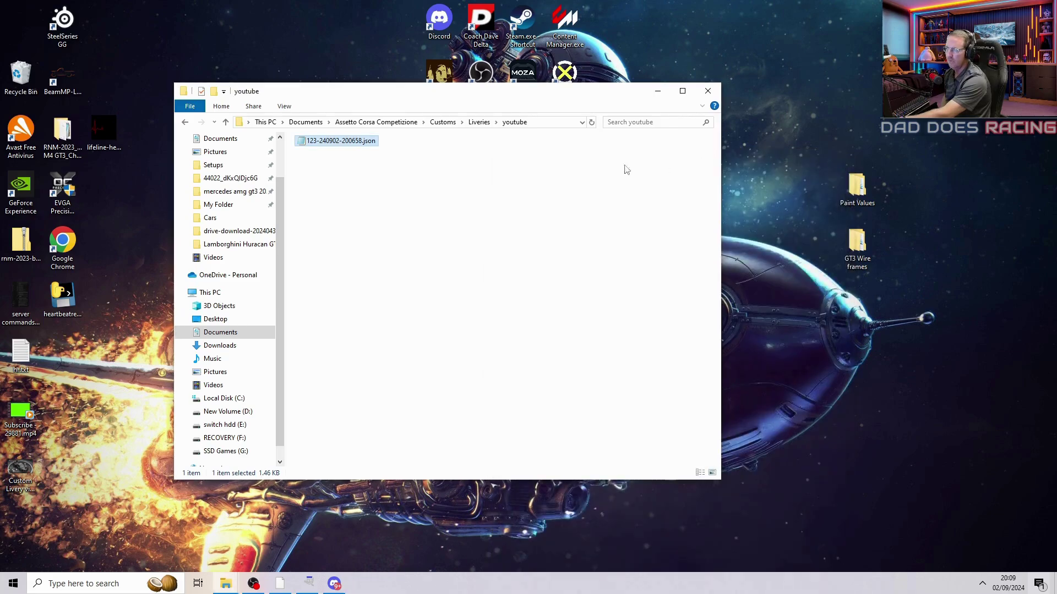
pyautogui.rightClick(324, 144)
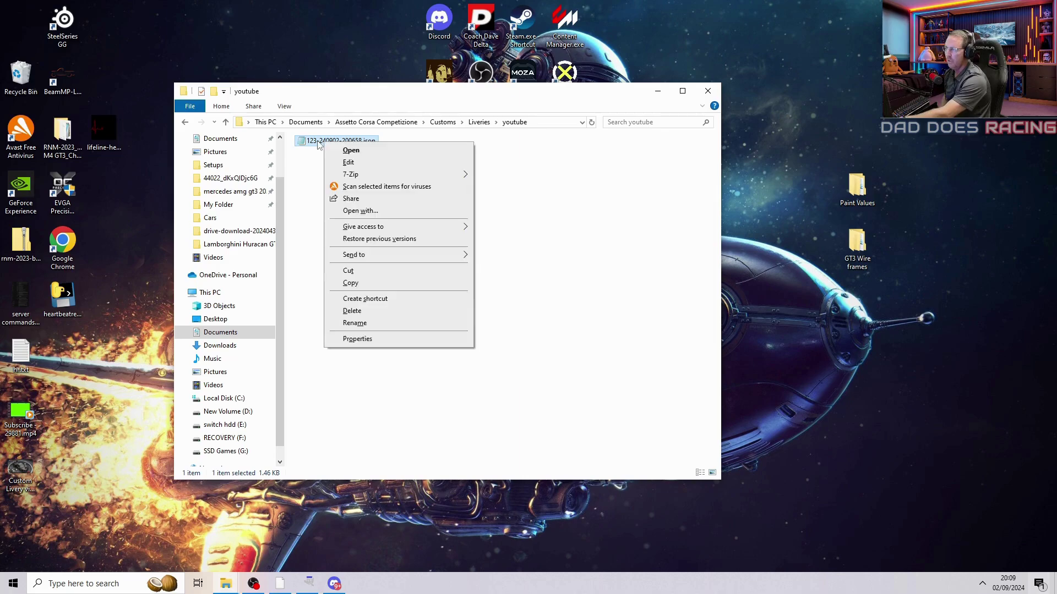
pyautogui.click(363, 324)
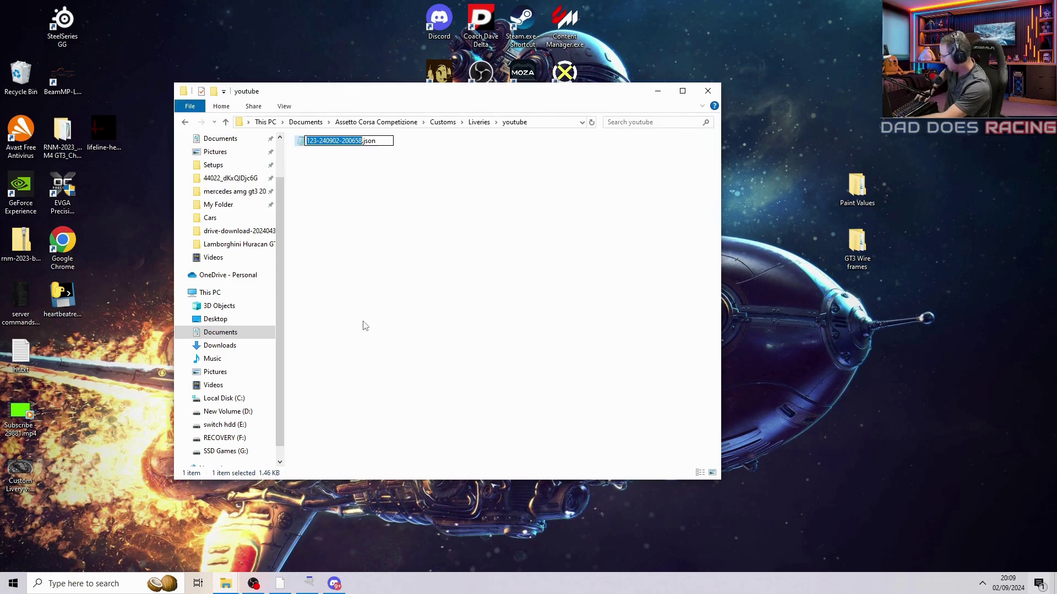
pyautogui.write('decal')
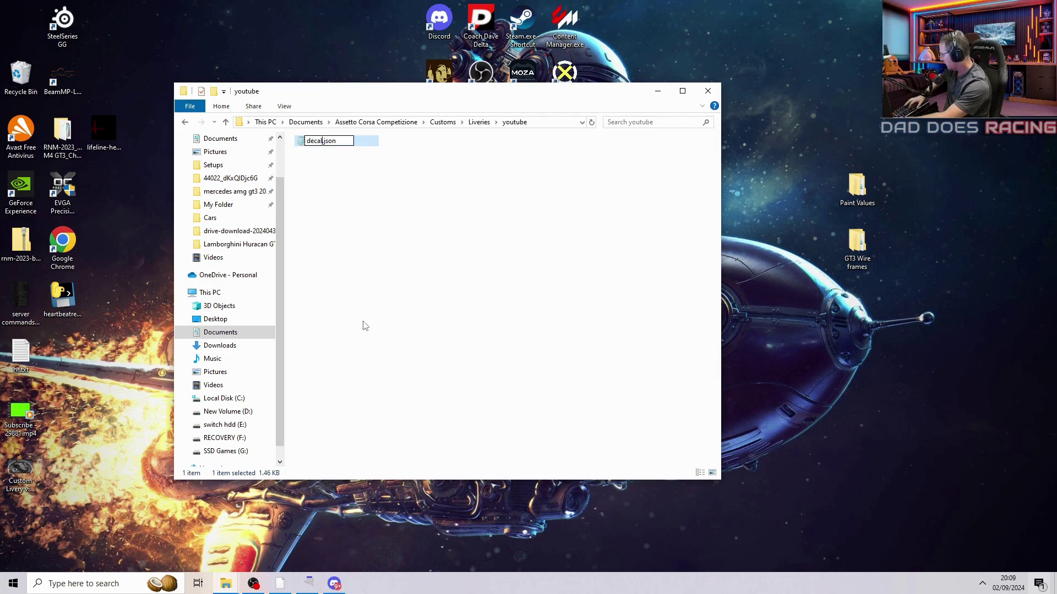
pyautogui.write('s')
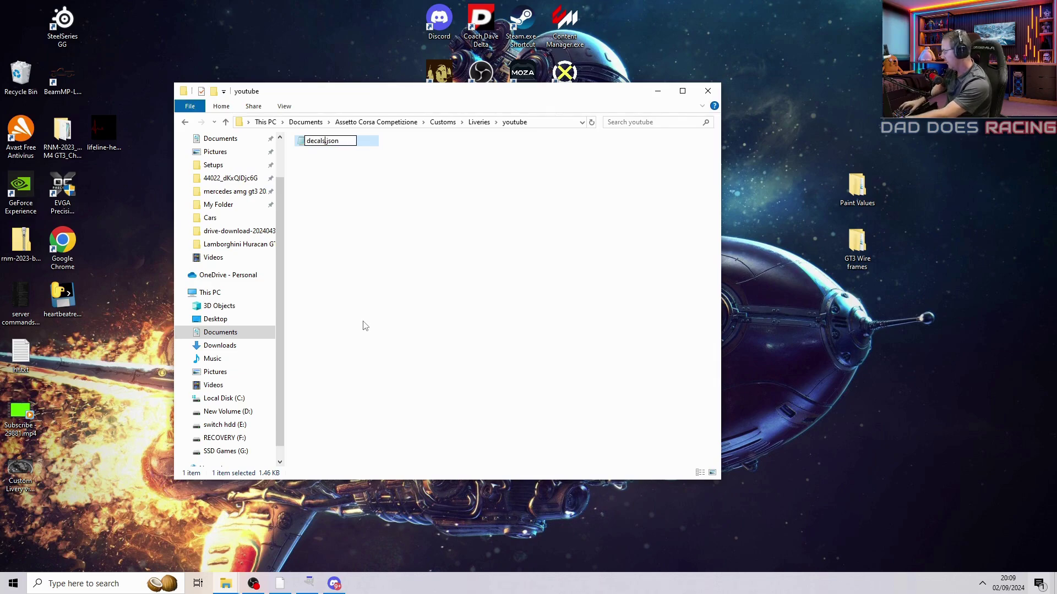
pyautogui.press('Return')
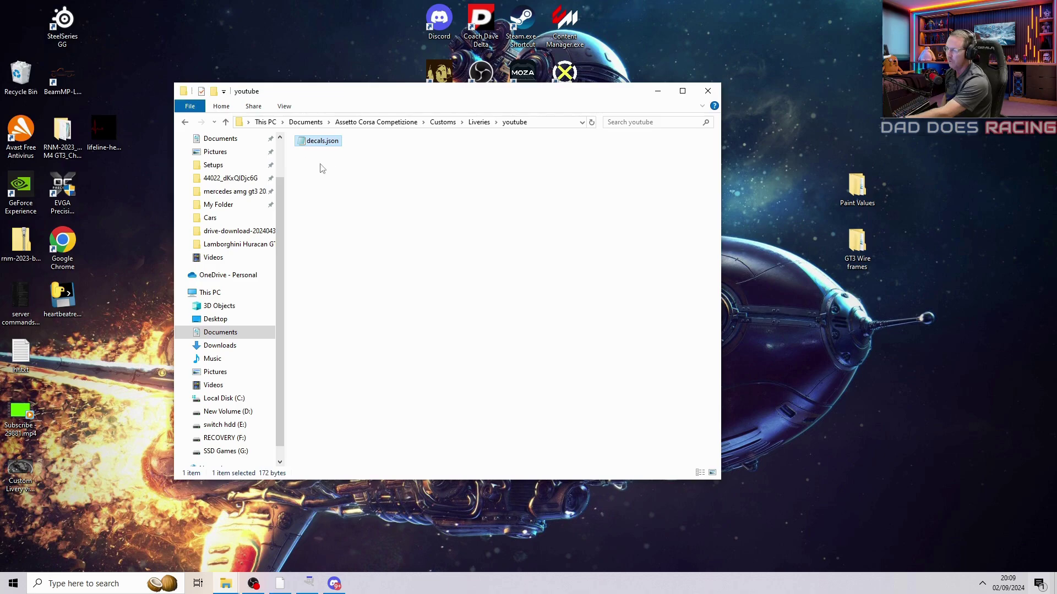
# Duplicate decals.json and rename the copy to sponsors.json.
pyautogui.rightClick(316, 144)
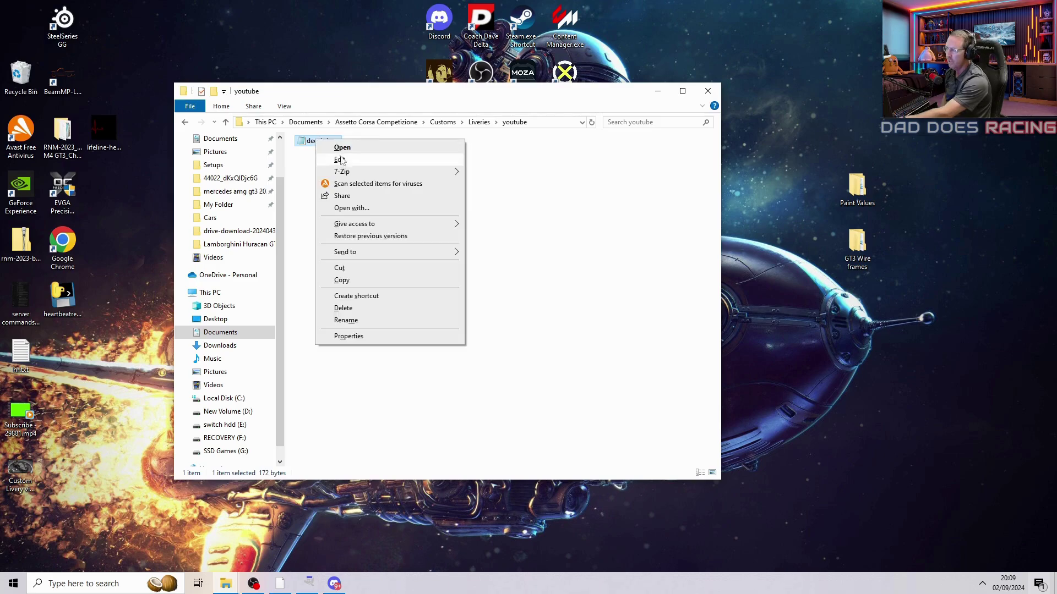
pyautogui.click(391, 286)
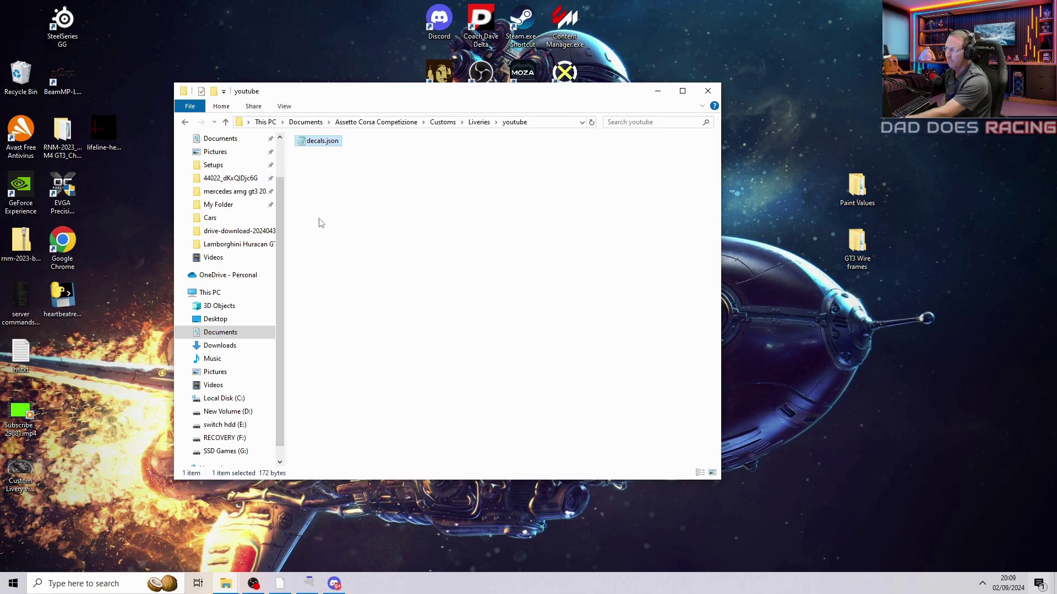
pyautogui.rightClick(313, 189)
pyautogui.click(362, 268)
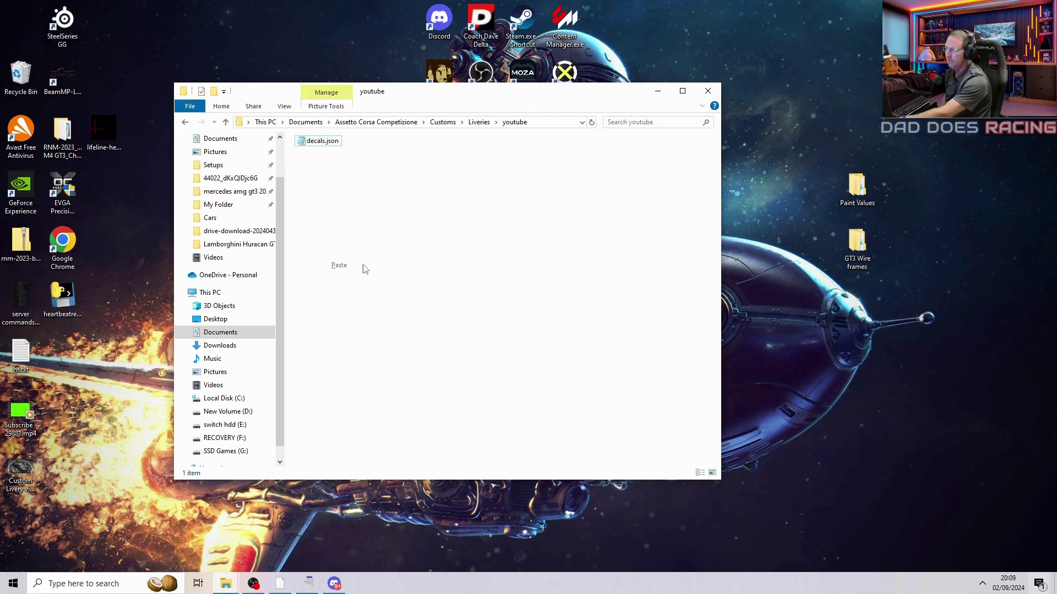
pyautogui.rightClick(340, 156)
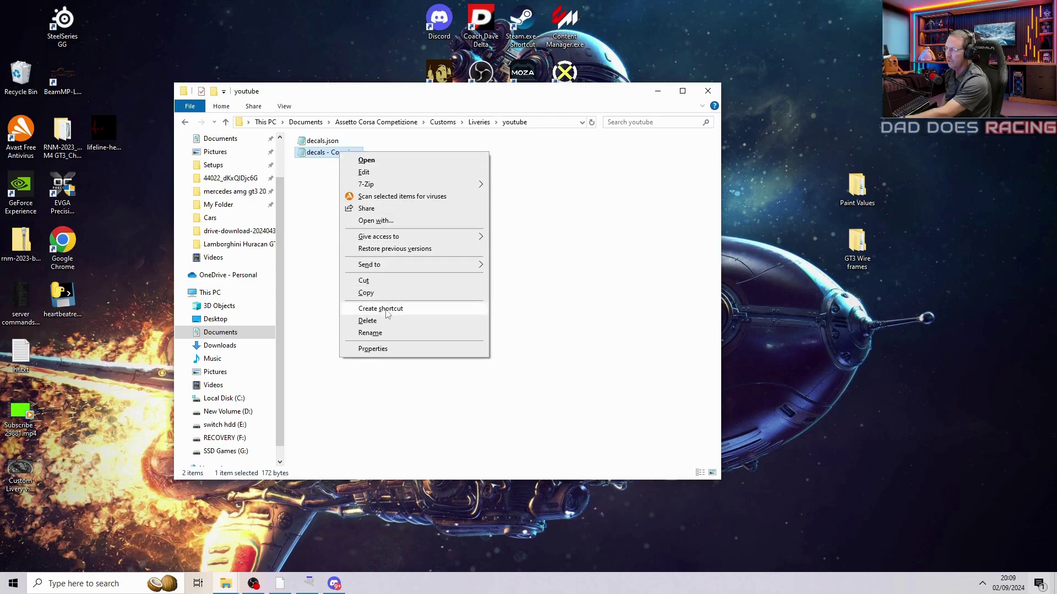
pyautogui.click(385, 333)
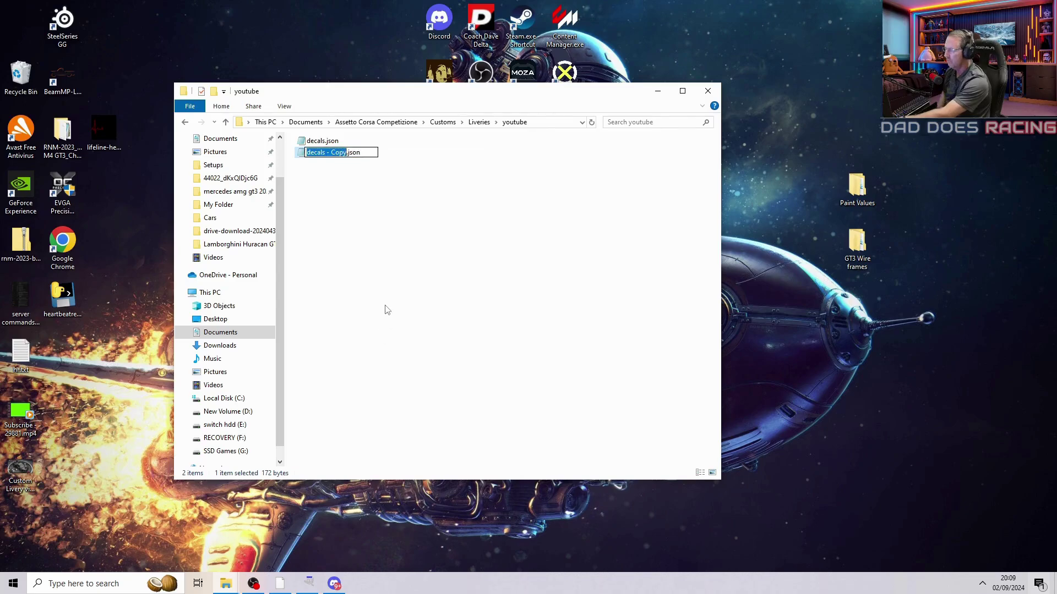
pyautogui.write('sponsor')
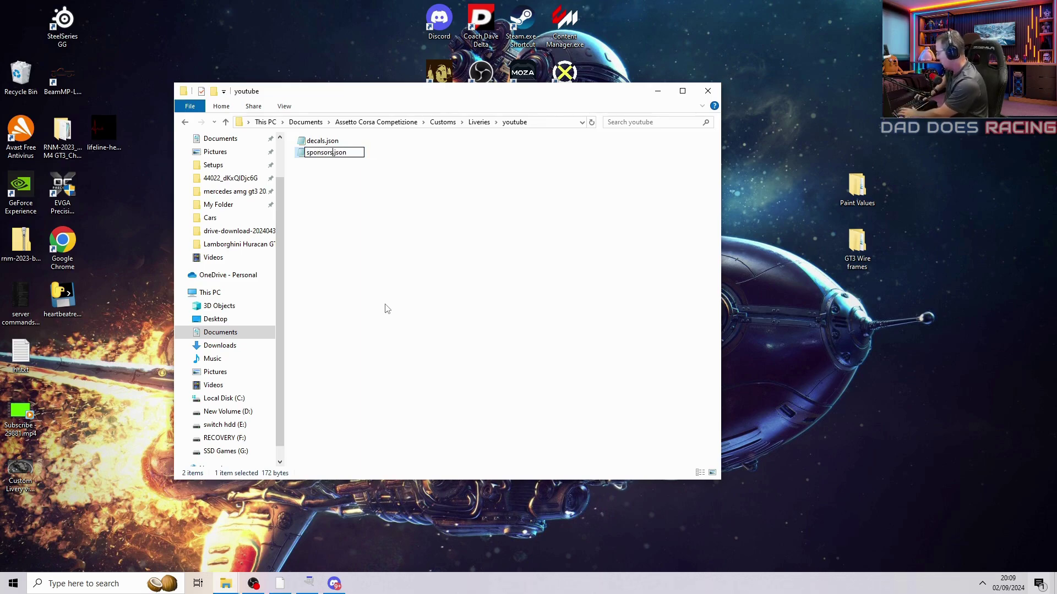
pyautogui.write('s')
pyautogui.press('Return')
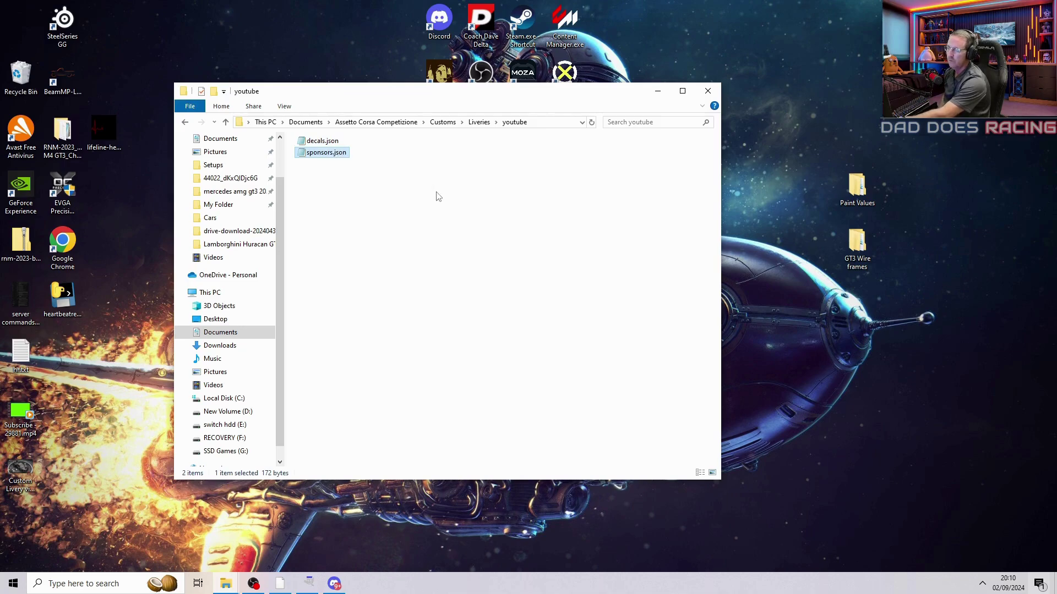
# Check decals.json's values, look through the drive-download paint values, then close both Explorer windows.
pyautogui.doubleClick(319, 144)
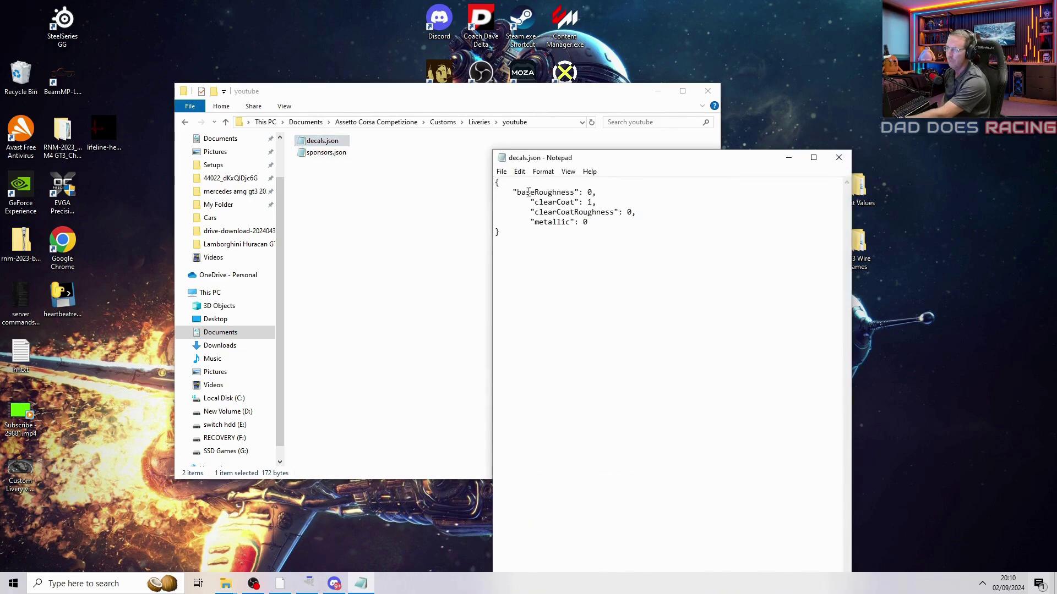
pyautogui.click(838, 157)
pyautogui.doubleClick(868, 198)
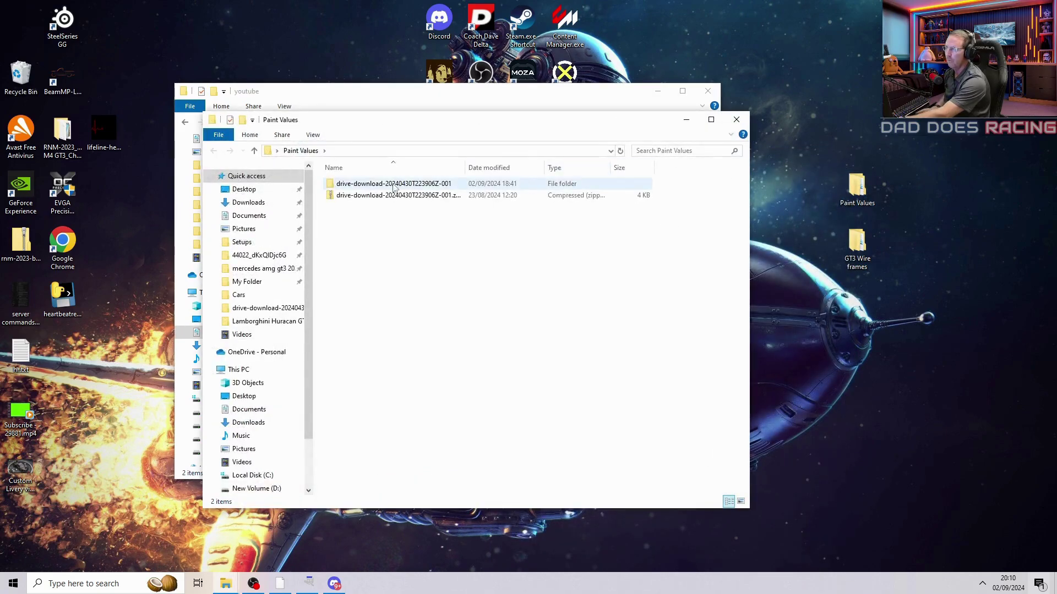
pyautogui.doubleClick(393, 184)
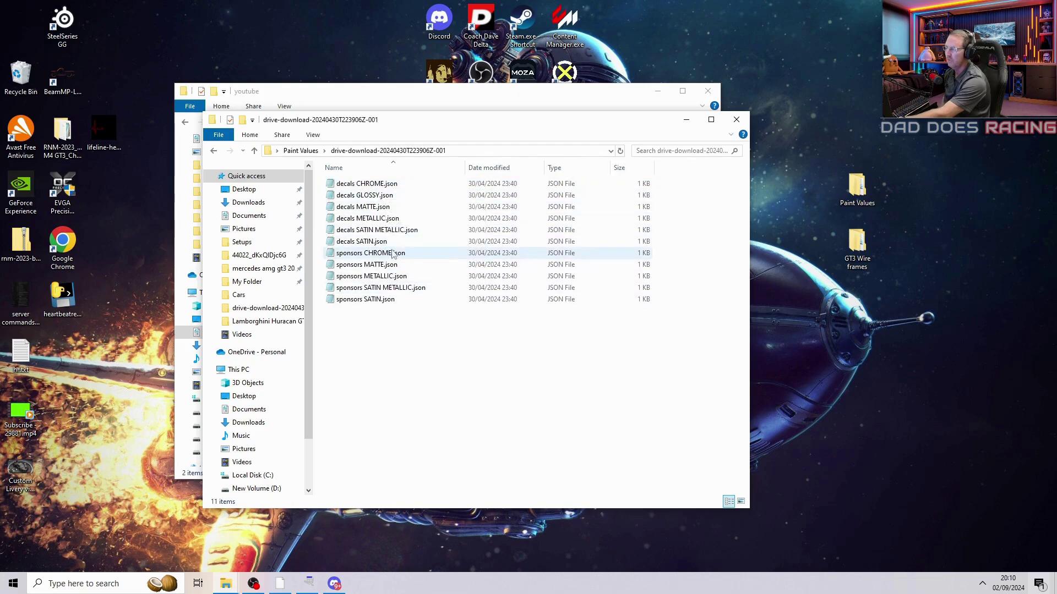
pyautogui.click(737, 119)
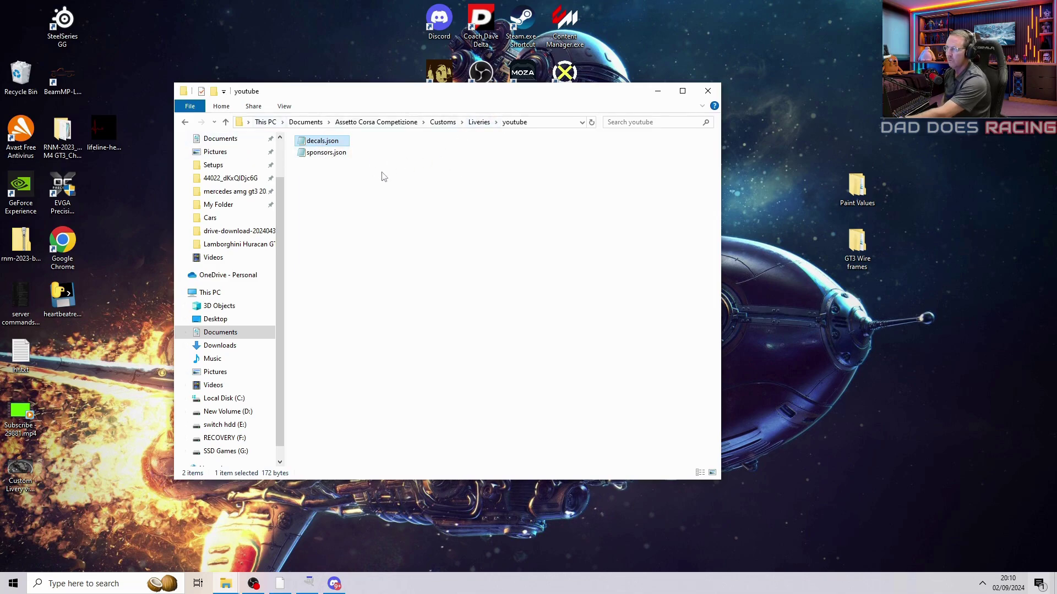
pyautogui.click(708, 92)
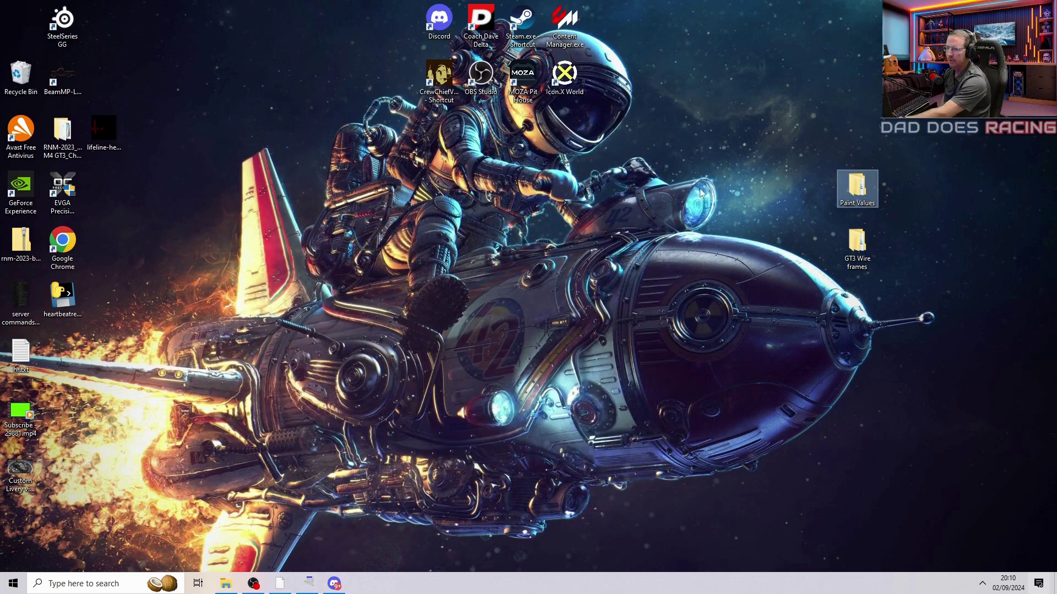
# Browse GT3 Wire frames > 1. GT3 > Lamborghini Huracan GT3 Evo II and select EXT_Skin.psd for GIMP.
pyautogui.doubleClick(857, 245)
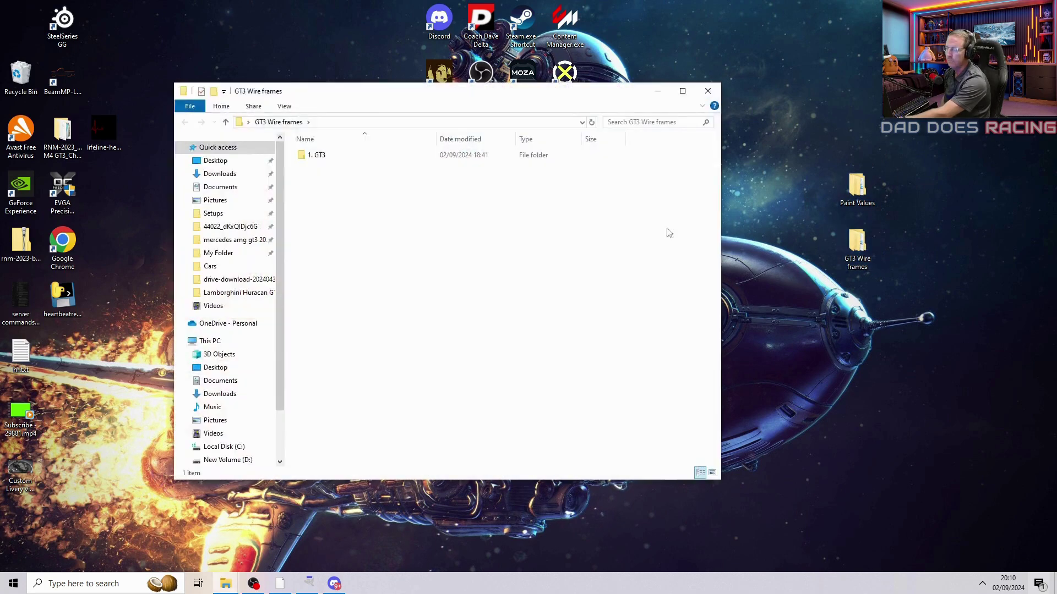
pyautogui.doubleClick(336, 155)
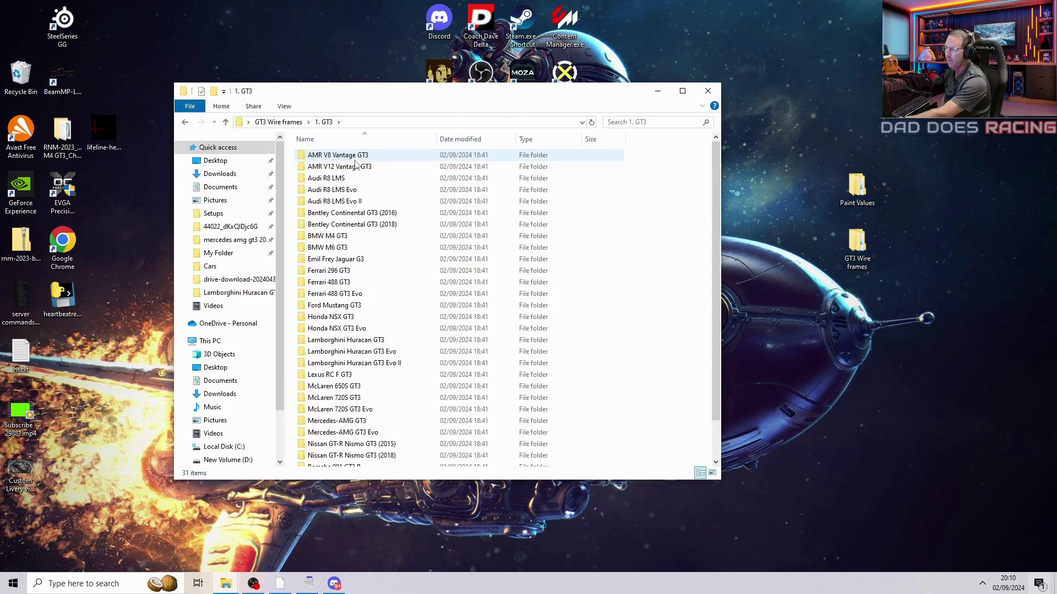
pyautogui.scroll(-1, 357, 283)
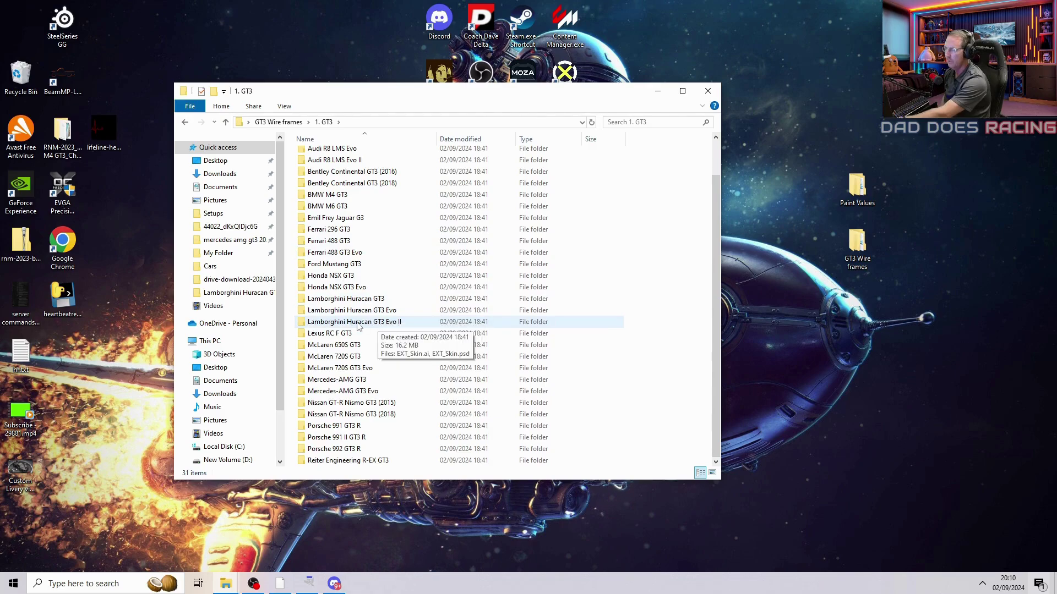
pyautogui.click(393, 323)
pyautogui.click(393, 324)
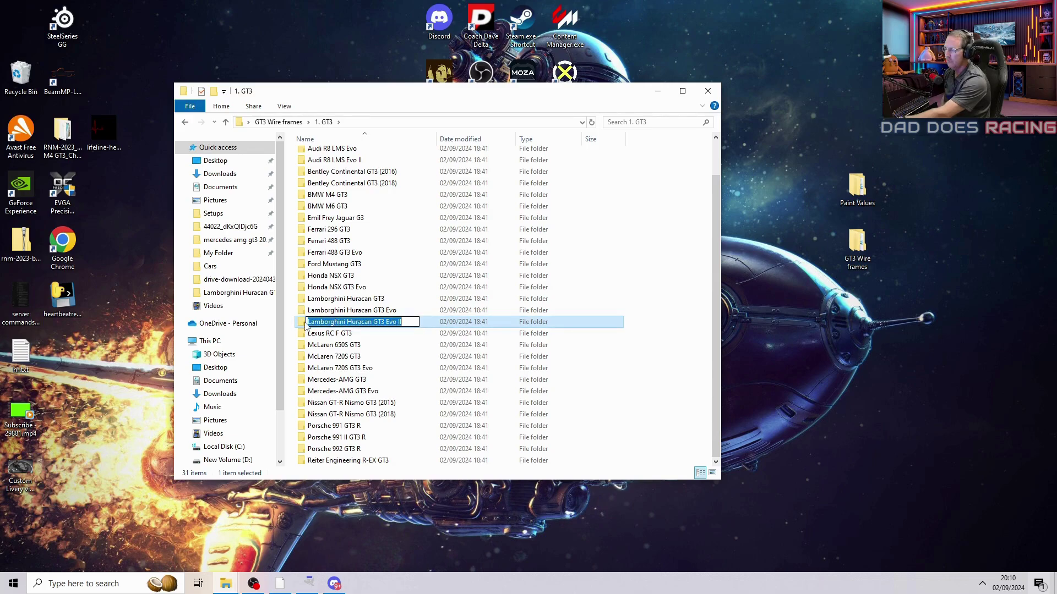
pyautogui.click(673, 326)
pyautogui.doubleClick(388, 323)
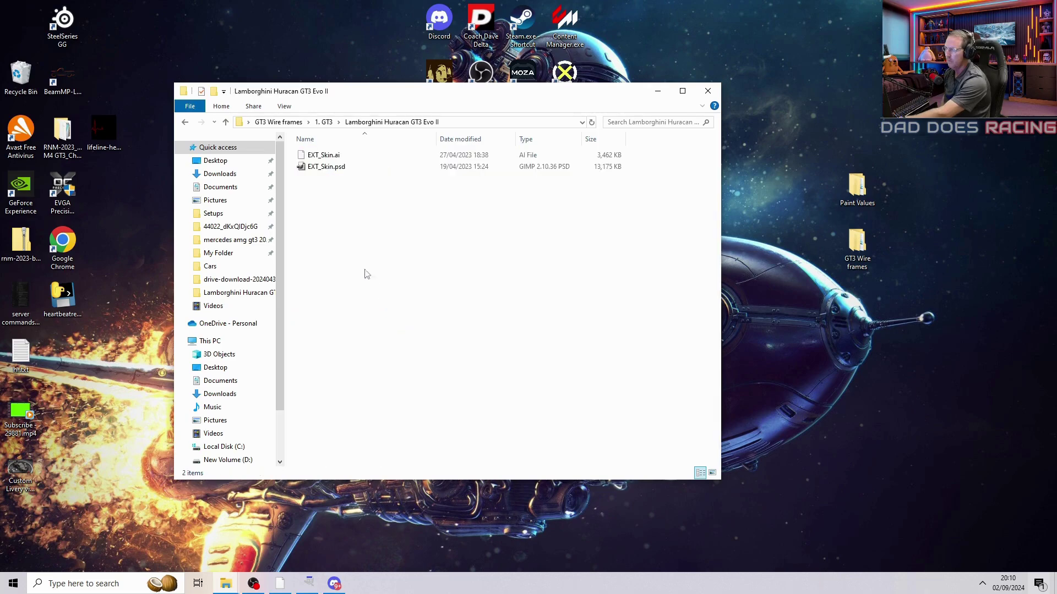
pyautogui.click(334, 171)
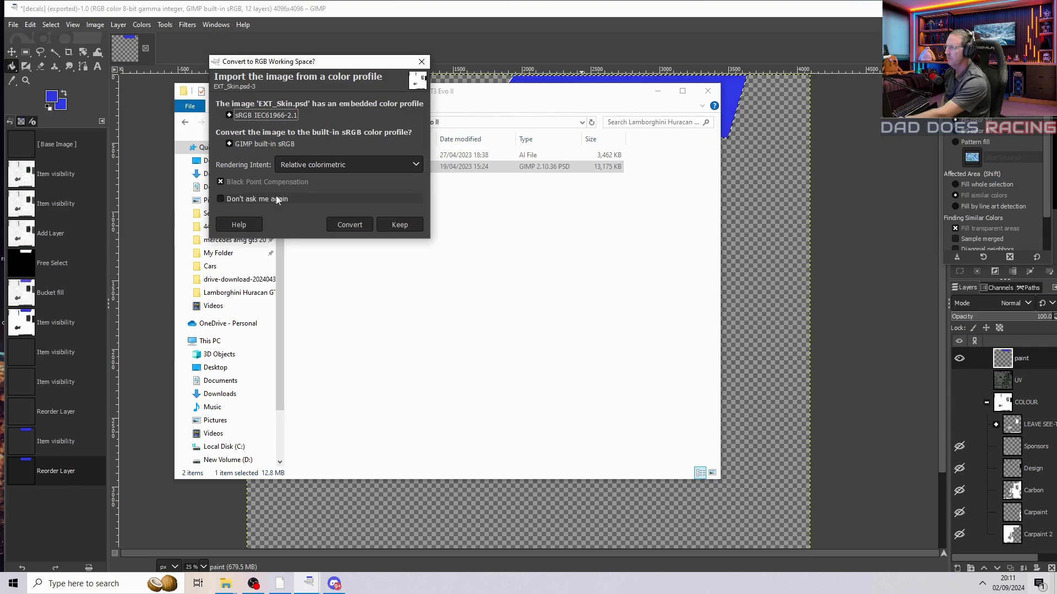
# Convert the EXT_Skin template to GIMP's built-in sRGB and close the decals image without saving.
pyautogui.click(350, 225)
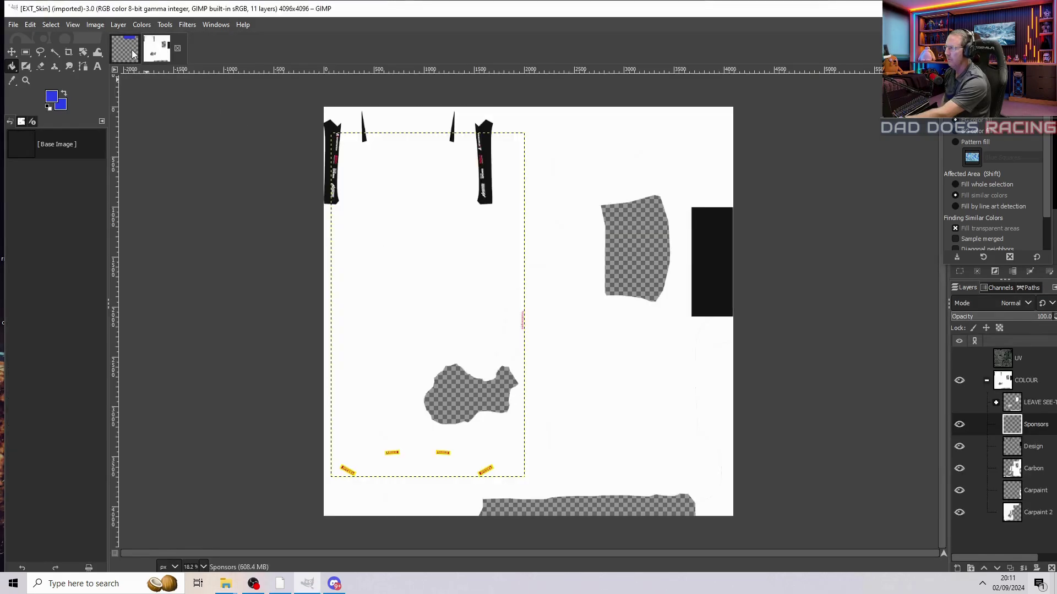
pyautogui.click(132, 53)
pyautogui.click(145, 48)
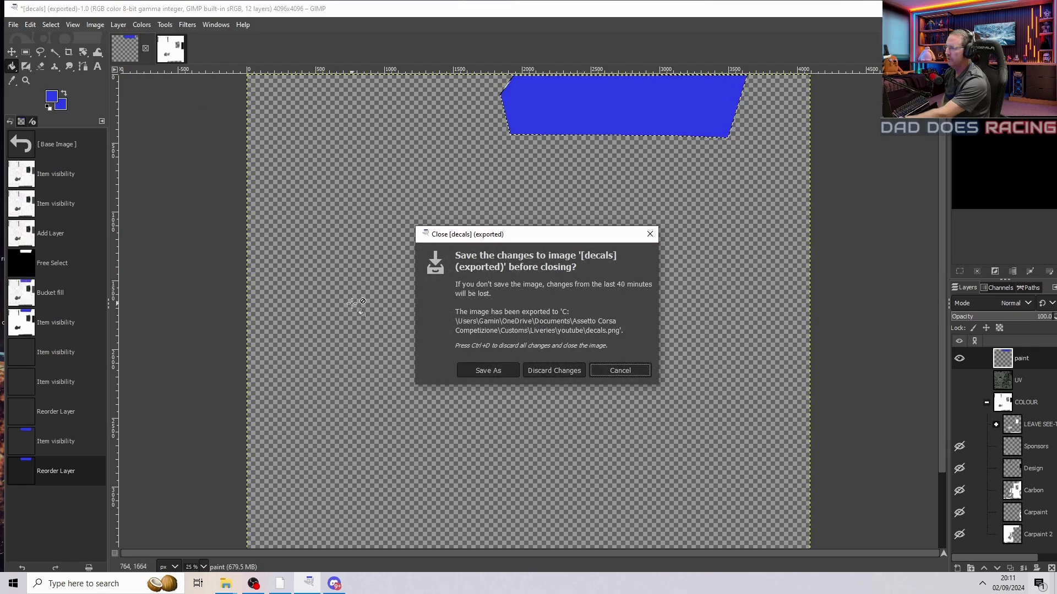
pyautogui.click(545, 370)
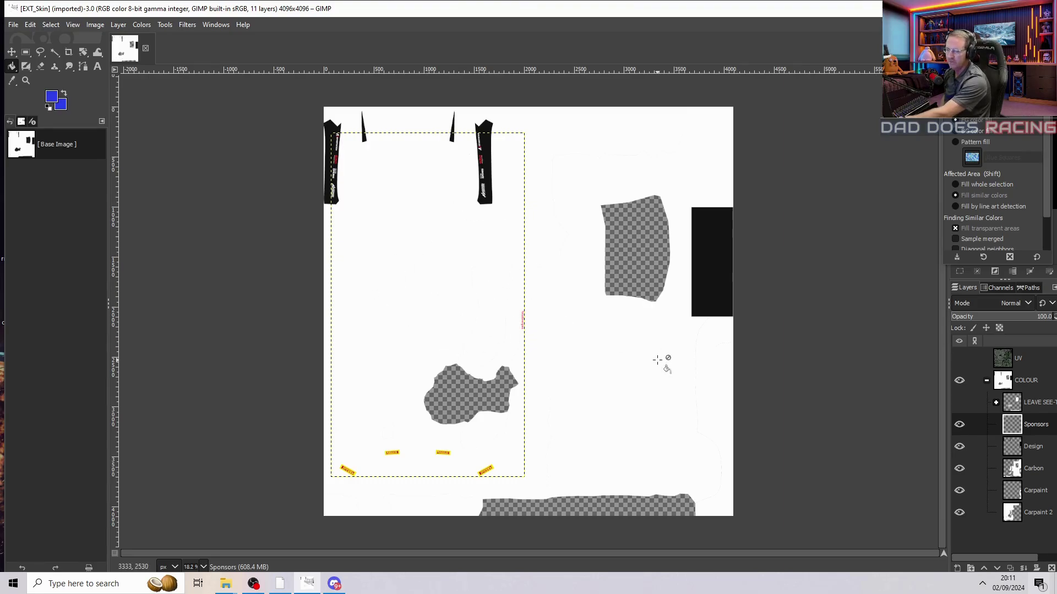
# Show the UV wireframe layer and add a transparent 4096×4096 layer named 'paint' above Sponsors.
pyautogui.click(958, 359)
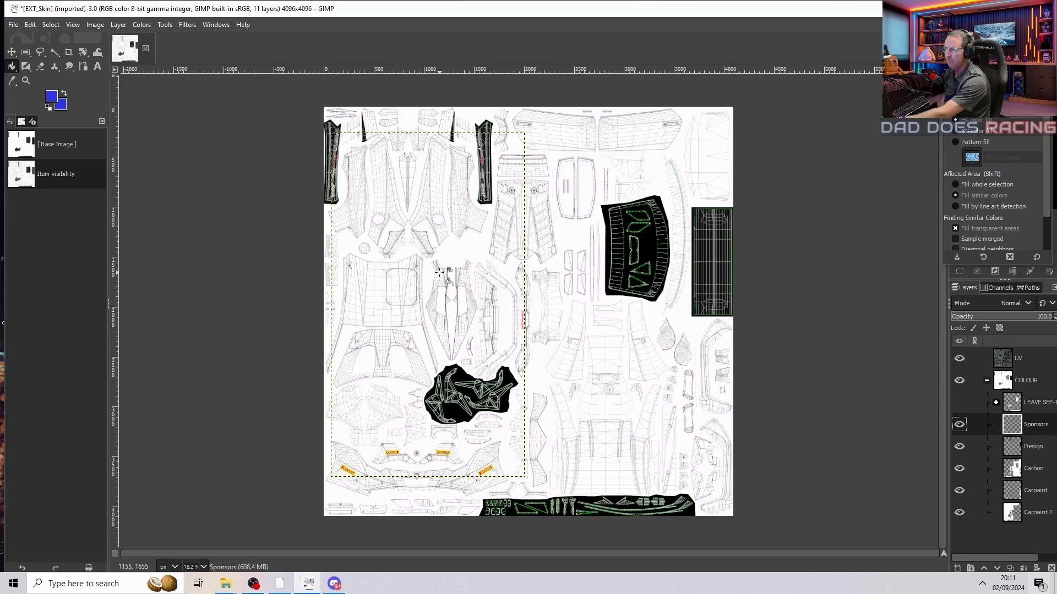
pyautogui.click(119, 25)
pyautogui.click(137, 40)
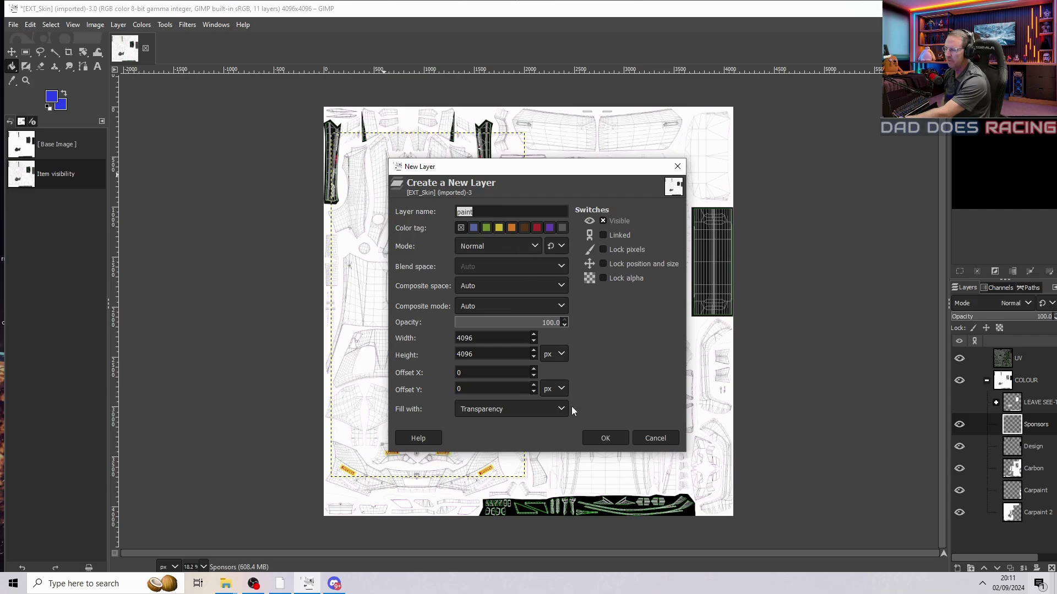
pyautogui.click(612, 438)
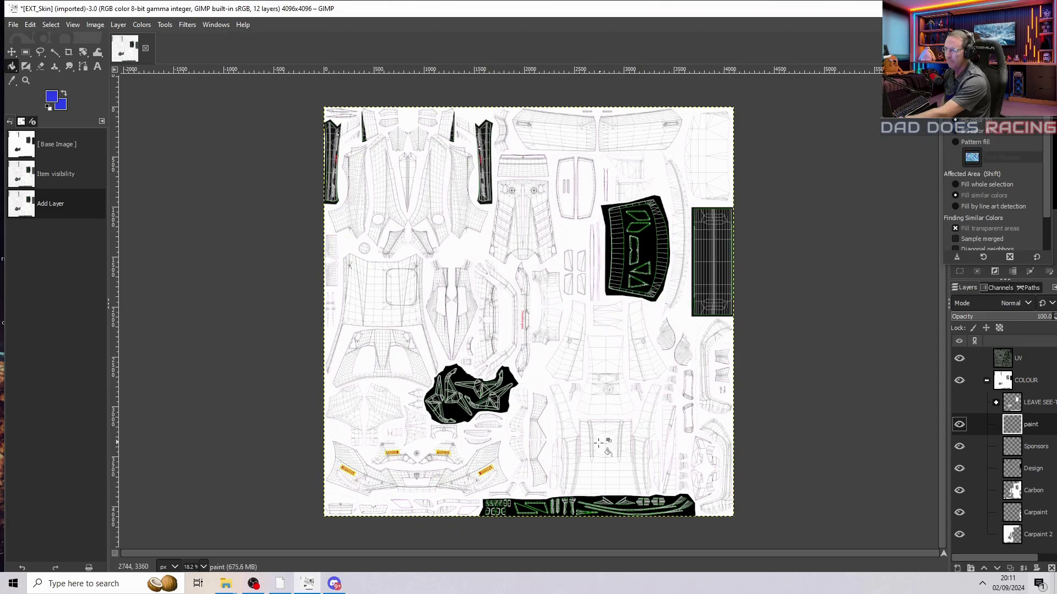